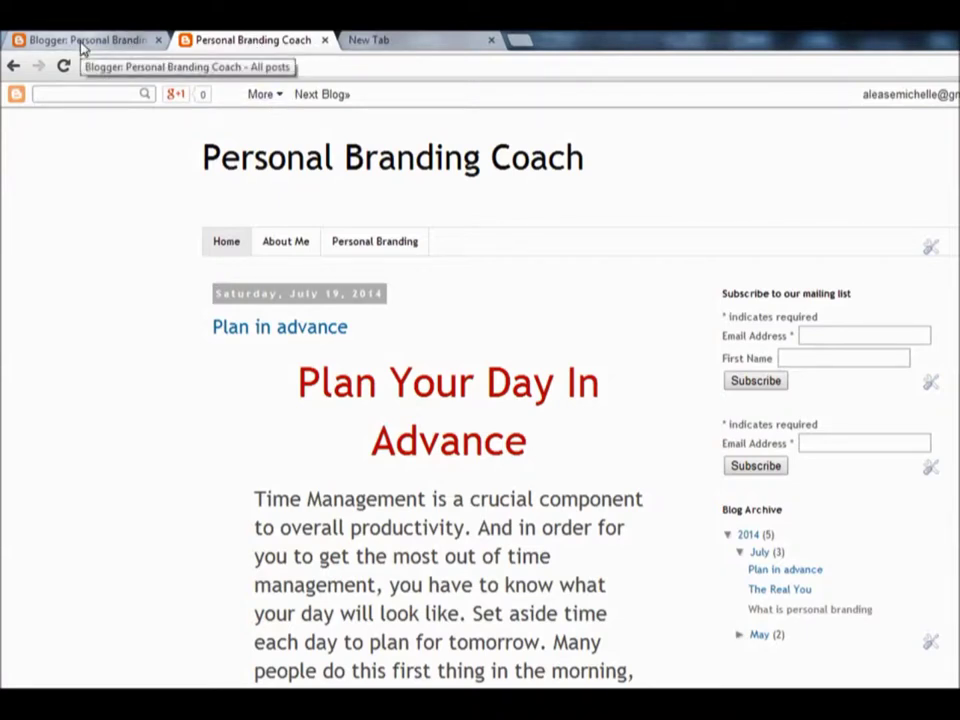
- Return to Blogger's All posts list for the Personal Branding Coach blog
{"action": "left_click", "coordinate": [82, 44]}
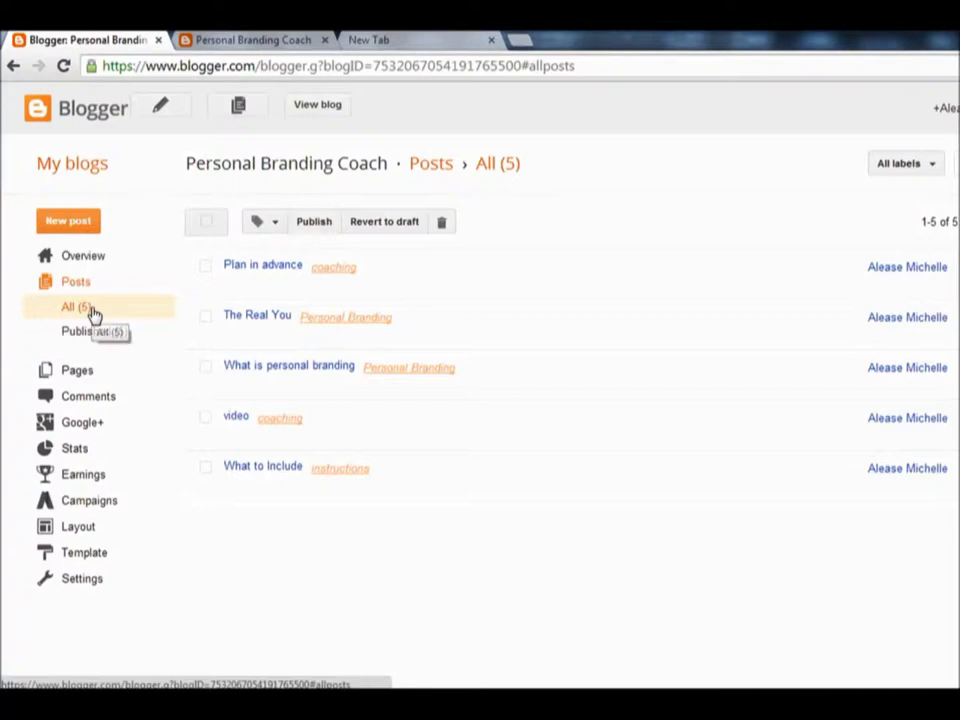
- Start a blank new post and put the cursor in its empty body
{"action": "left_click", "coordinate": [80, 230]}
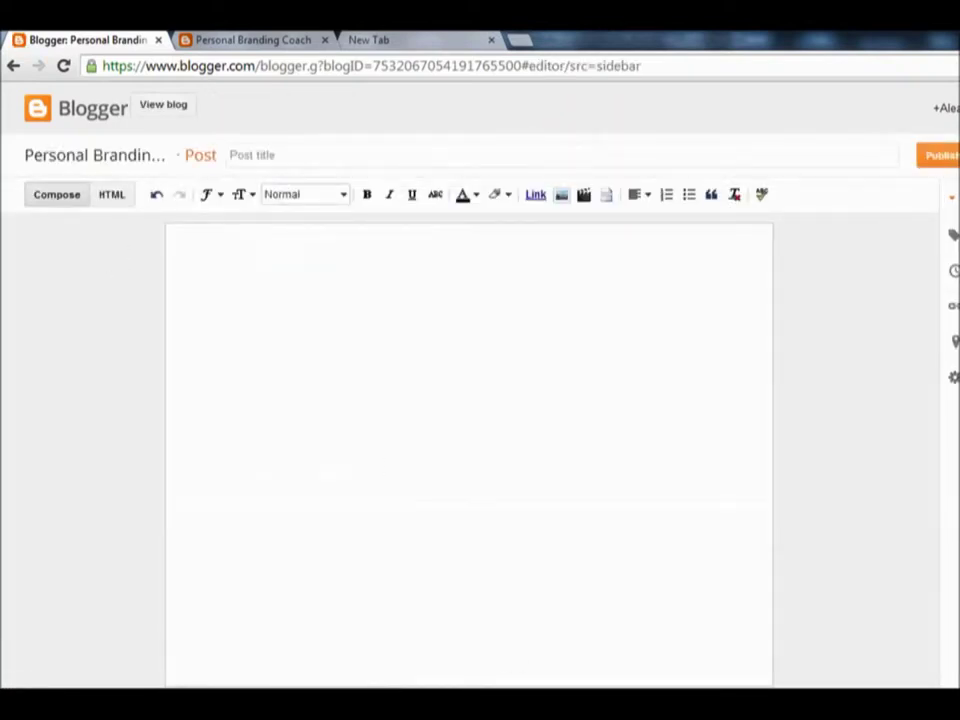
{"action": "mouse_move", "coordinate": [452, 681]}
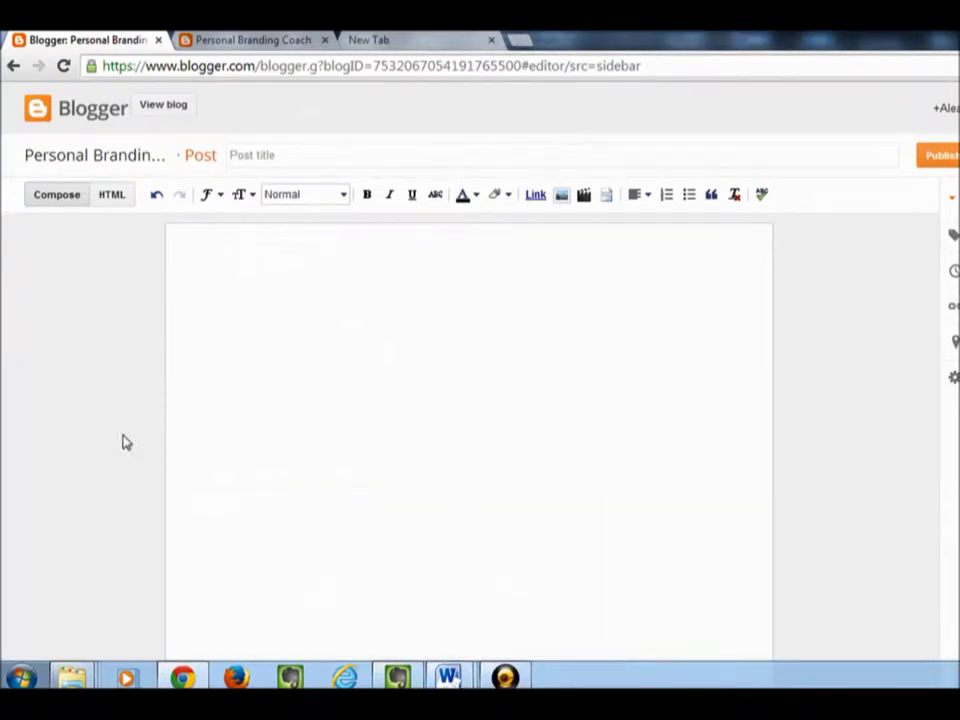
{"action": "left_click", "coordinate": [244, 304]}
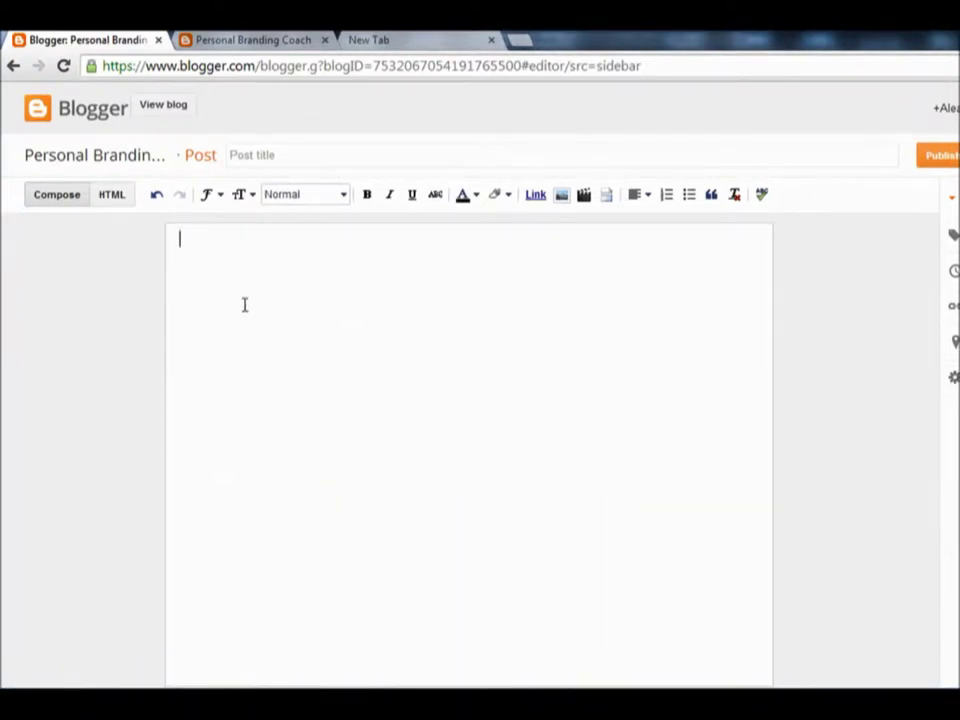
- Paste the copied time-management article into the post body in HTML view
{"action": "left_click", "coordinate": [117, 204]}
{"action": "right_click", "coordinate": [88, 279]}
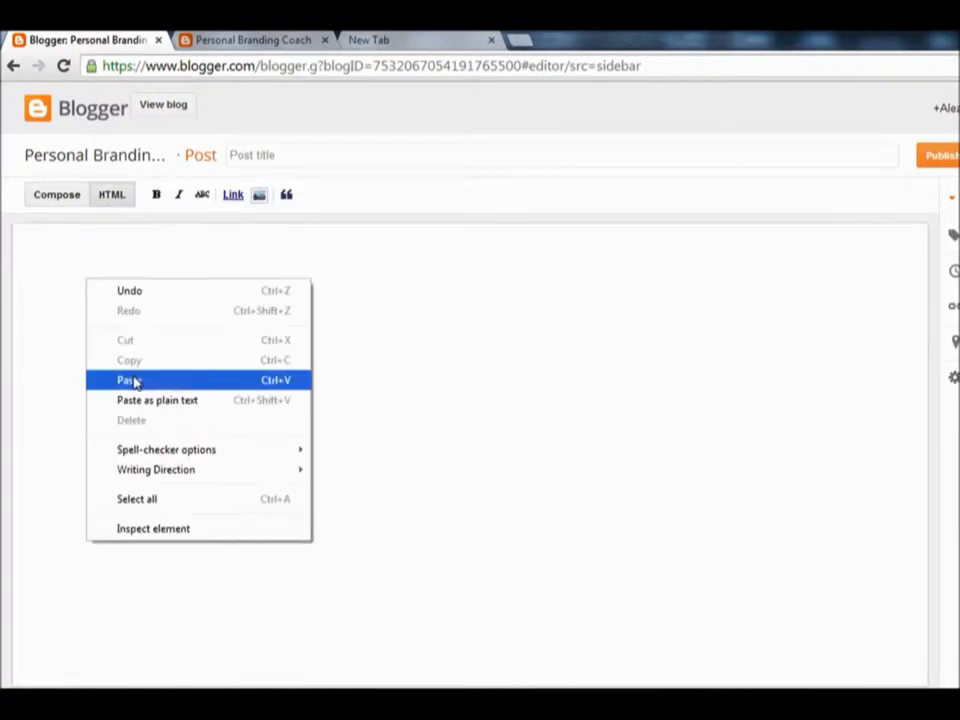
{"action": "left_click", "coordinate": [130, 380]}
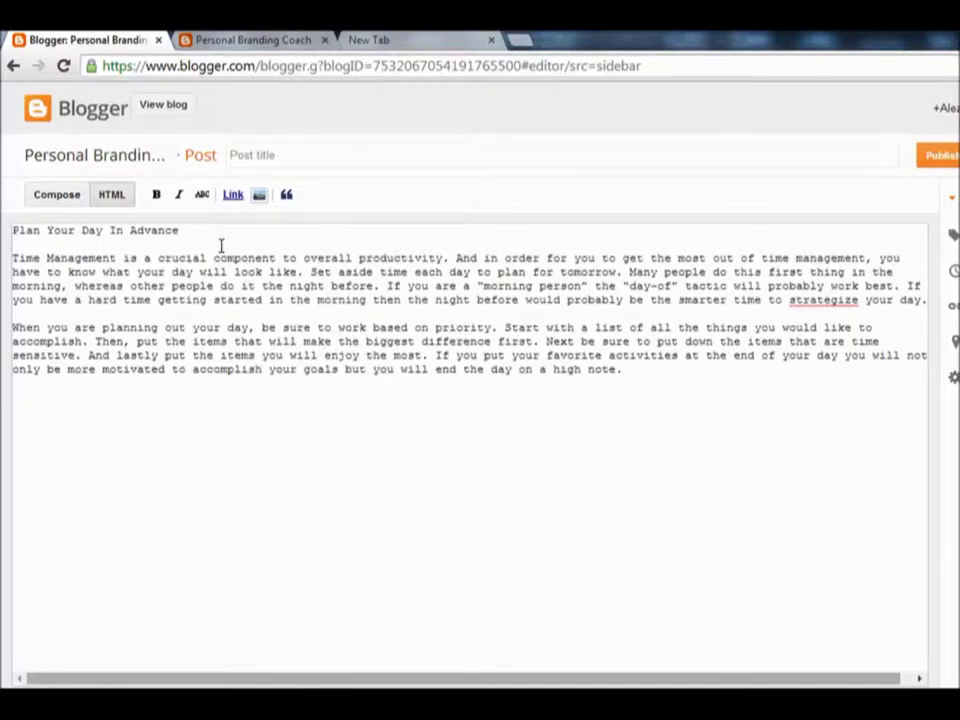
- Replace the first line 'Plan Your Day In Advance' with 'Advance Your Day'
{"action": "left_click_drag", "start_coordinate": [182, 230], "coordinate": [3, 232]}
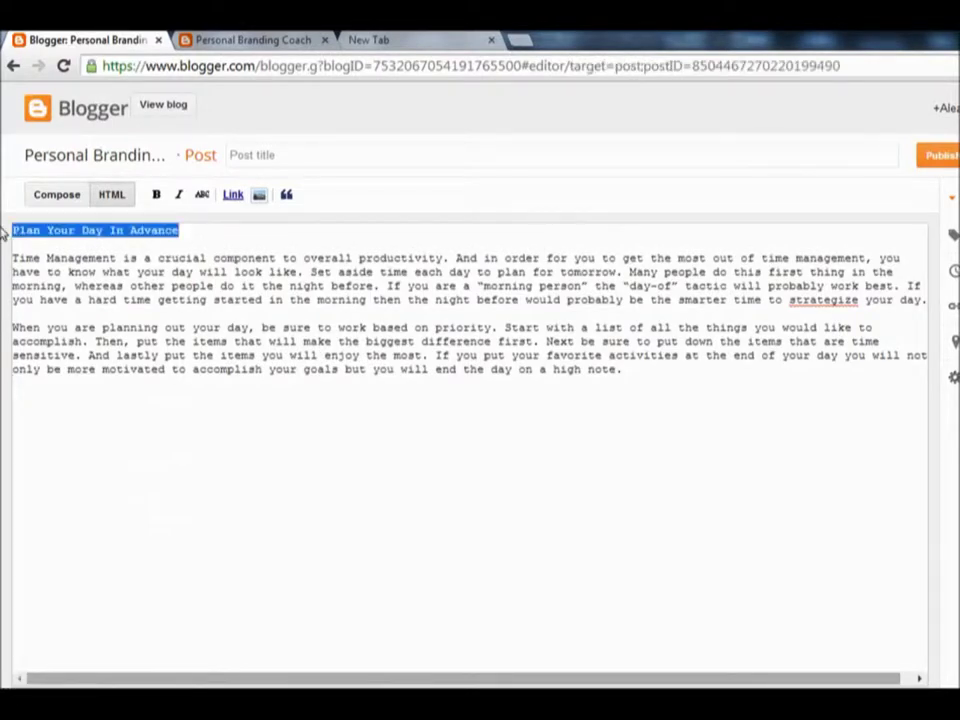
{"action": "left_click", "coordinate": [3, 231]}
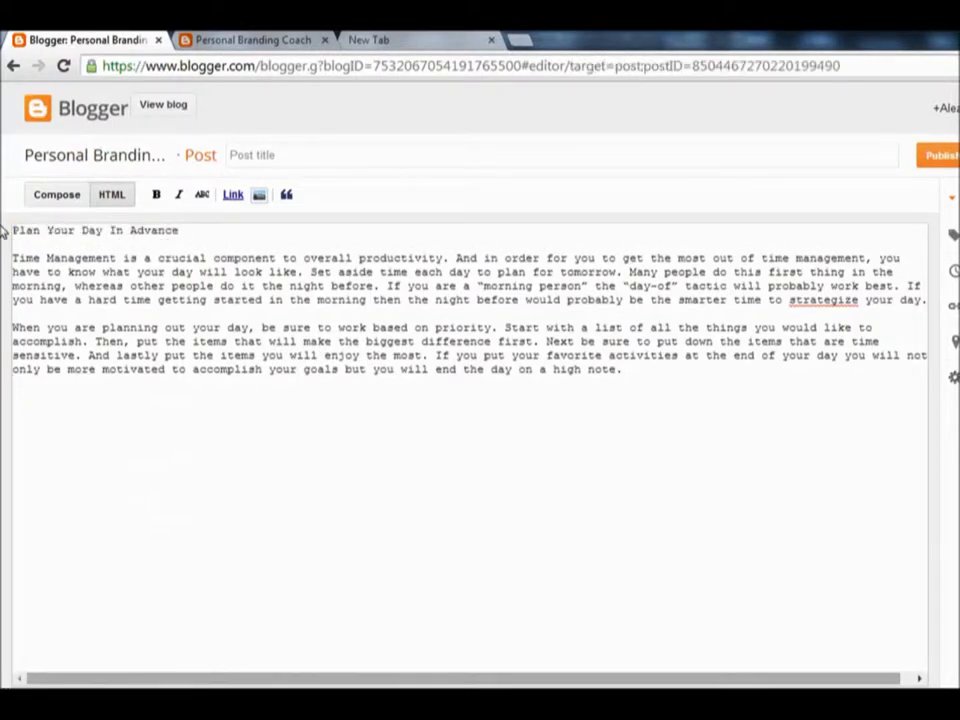
{"action": "left_click", "coordinate": [189, 235]}
{"action": "key", "text": "BackSpace"}
{"action": "key", "text": "BackSpace"}
{"action": "key", "text": "BackSpace"}
{"action": "key", "text": "BackSpace"}
{"action": "key", "text": "BackSpace"}
{"action": "key", "text": "BackSpace"}
{"action": "key", "text": "BackSpace"}
{"action": "key", "text": "BackSpace"}
{"action": "key", "text": "BackSpace"}
{"action": "key", "text": "BackSpace"}
{"action": "key", "text": "BackSpace"}
{"action": "key", "text": "BackSpace"}
{"action": "key", "text": "BackSpace"}
{"action": "key", "text": "BackSpace"}
{"action": "key", "text": "BackSpace"}
{"action": "key", "text": "BackSpace"}
{"action": "key", "text": "BackSpace"}
{"action": "key", "text": "BackSpace"}
{"action": "key", "text": "BackSpace"}
{"action": "key", "text": "BackSpace"}
{"action": "key", "text": "BackSpace"}
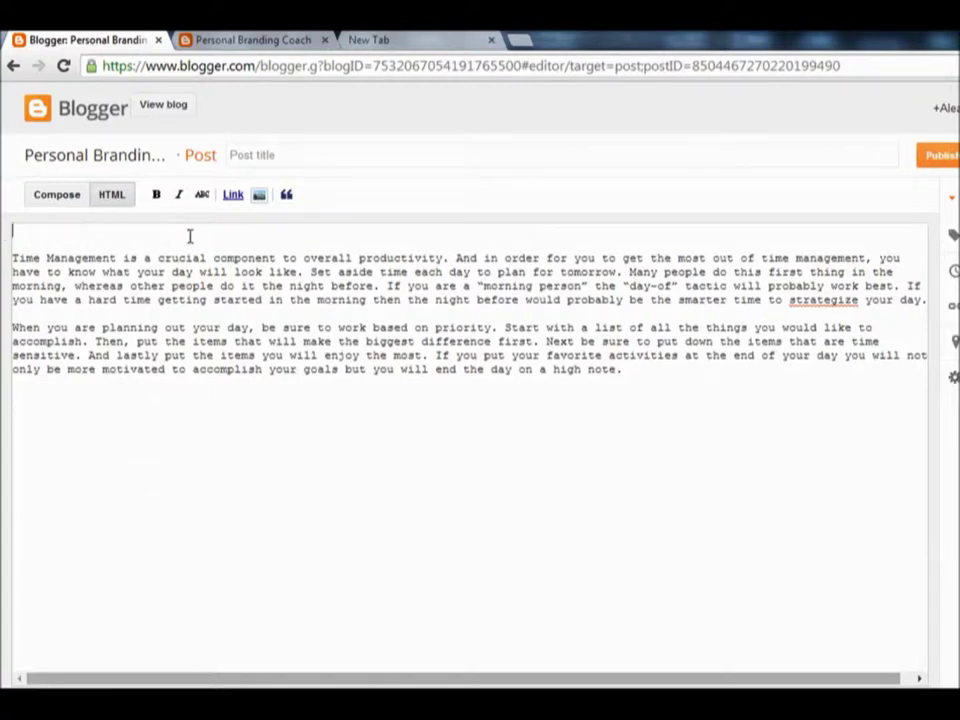
{"action": "type", "text": "Advance Your Day"}
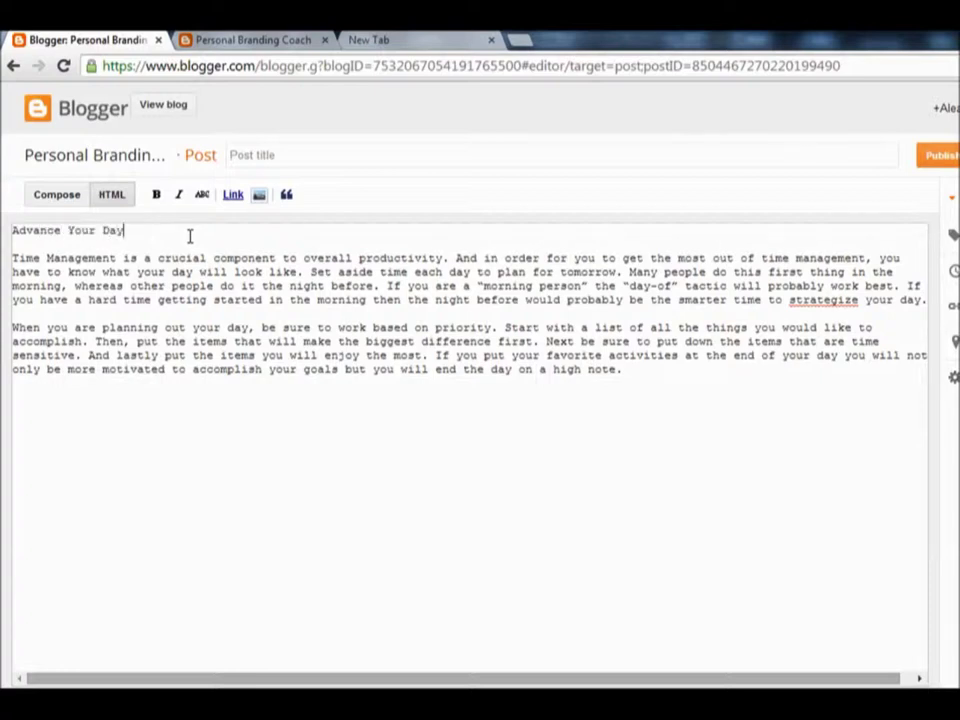
- Title the post 'Advance Your Day' and switch the body back to Compose view
{"action": "left_click", "coordinate": [250, 157]}
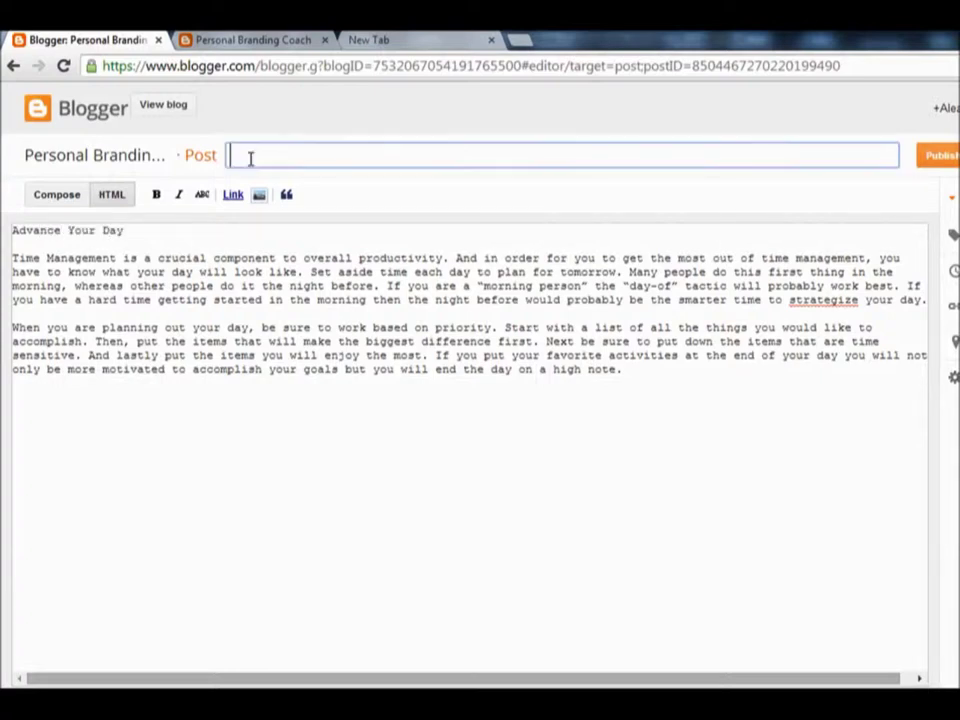
{"action": "type", "text": "Advance Your Day"}
{"action": "left_click", "coordinate": [274, 450]}
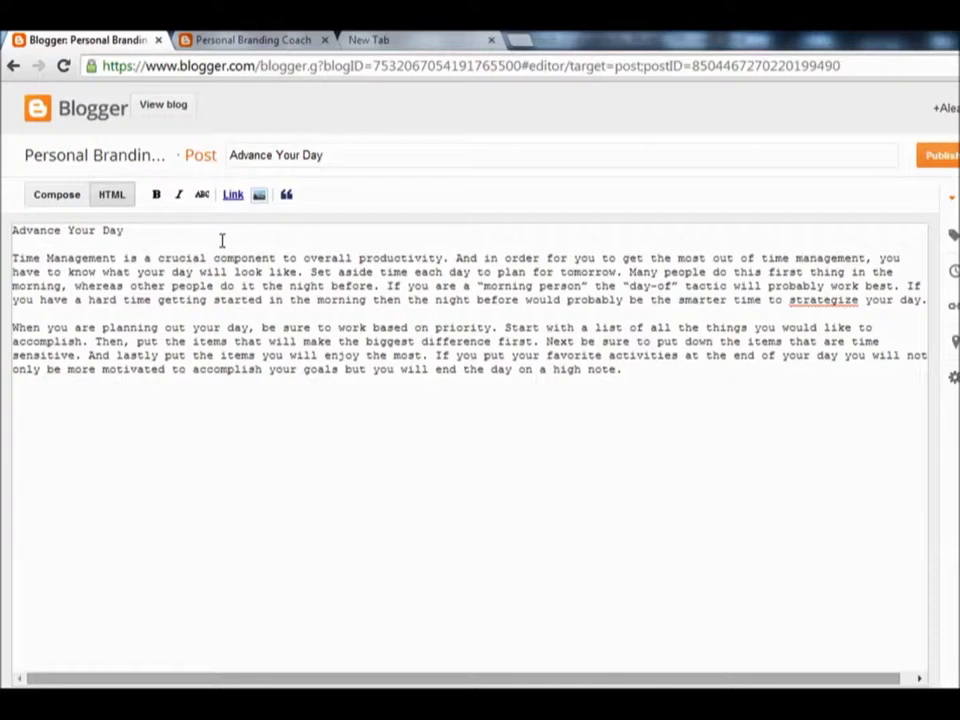
{"action": "left_click", "coordinate": [60, 196]}
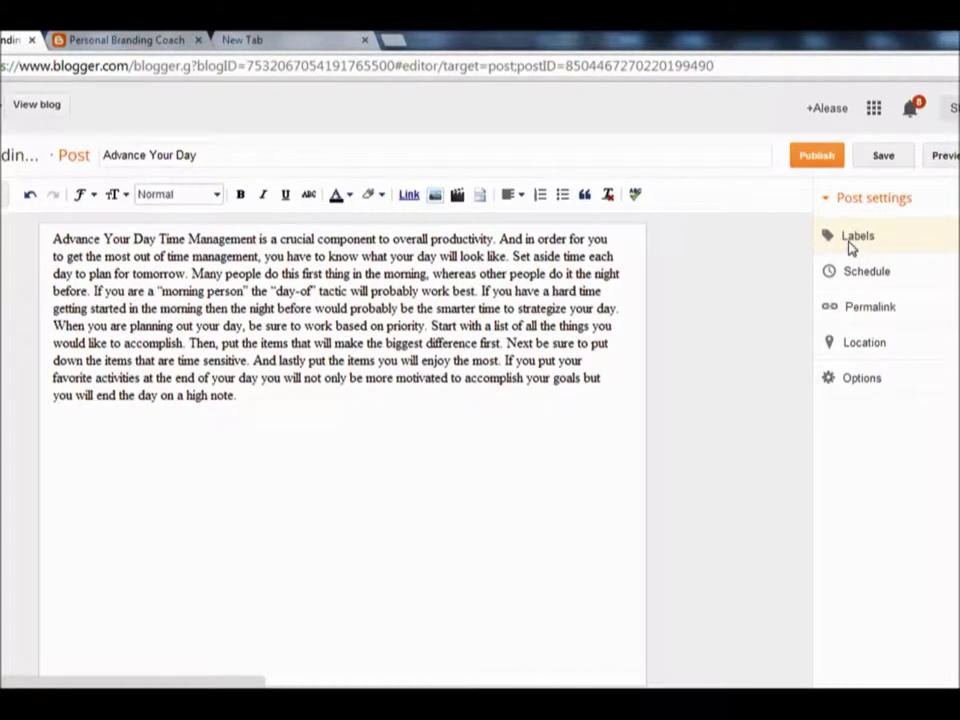
- Add the labels 'coaching' and 'Shoes' in the post's label settings
{"action": "left_click", "coordinate": [851, 245]}
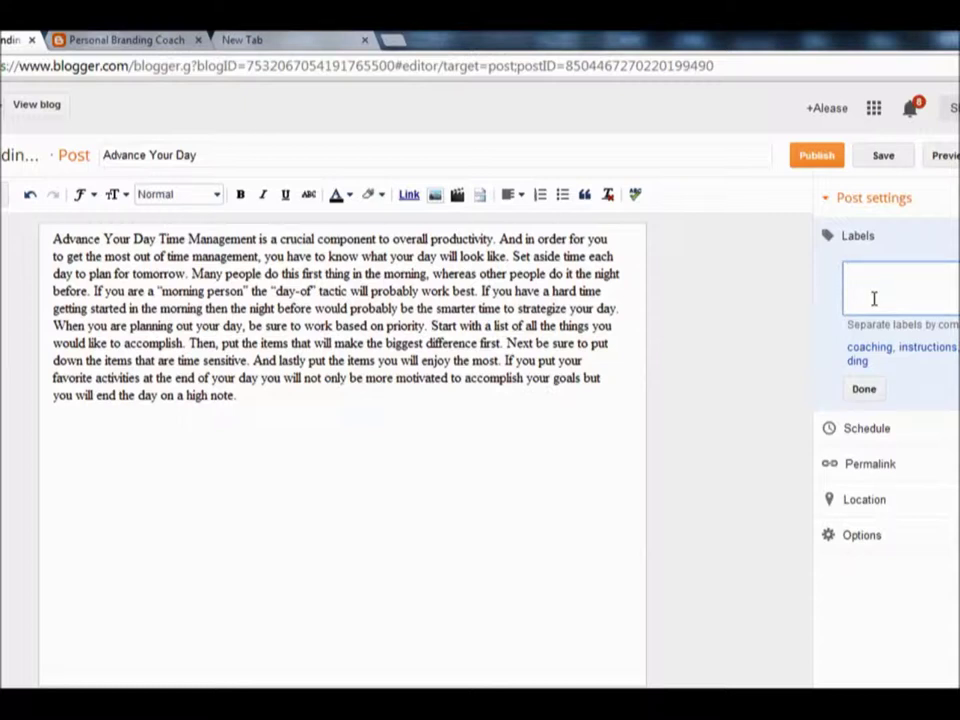
{"action": "left_click", "coordinate": [870, 348]}
{"action": "left_click", "coordinate": [897, 271]}
{"action": "type", "text": "Shoes"}
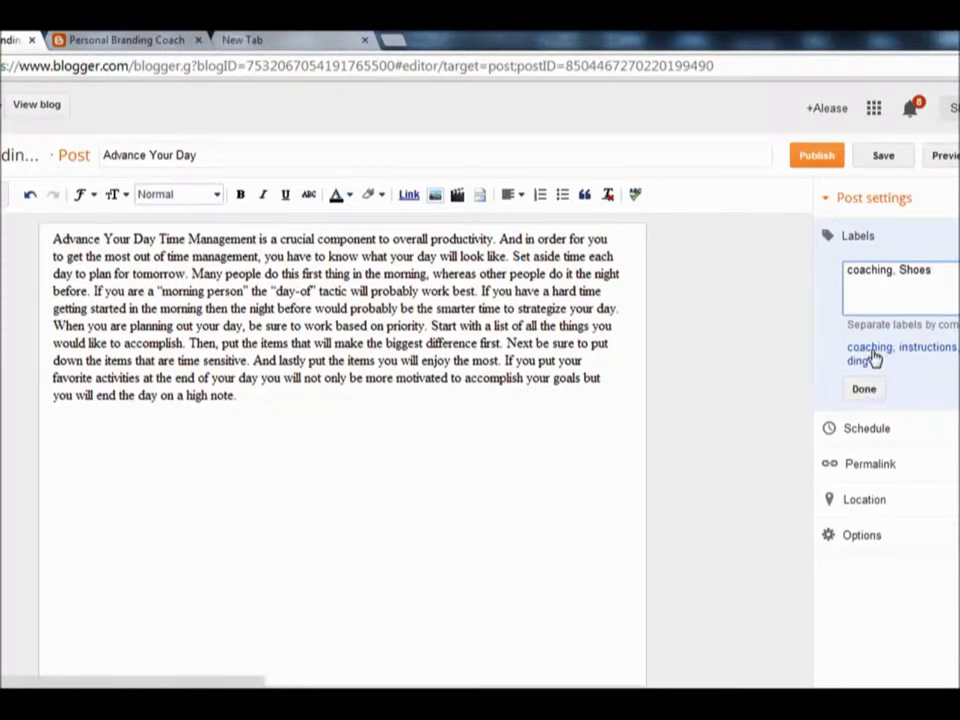
{"action": "type", "text": ","}
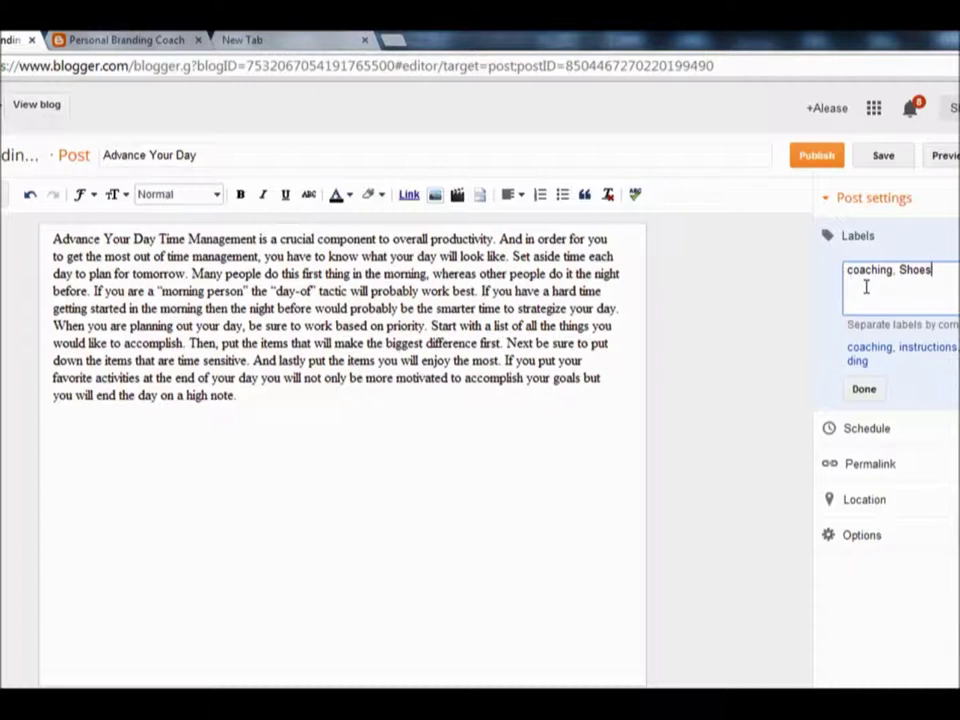
{"action": "left_click", "coordinate": [865, 389]}
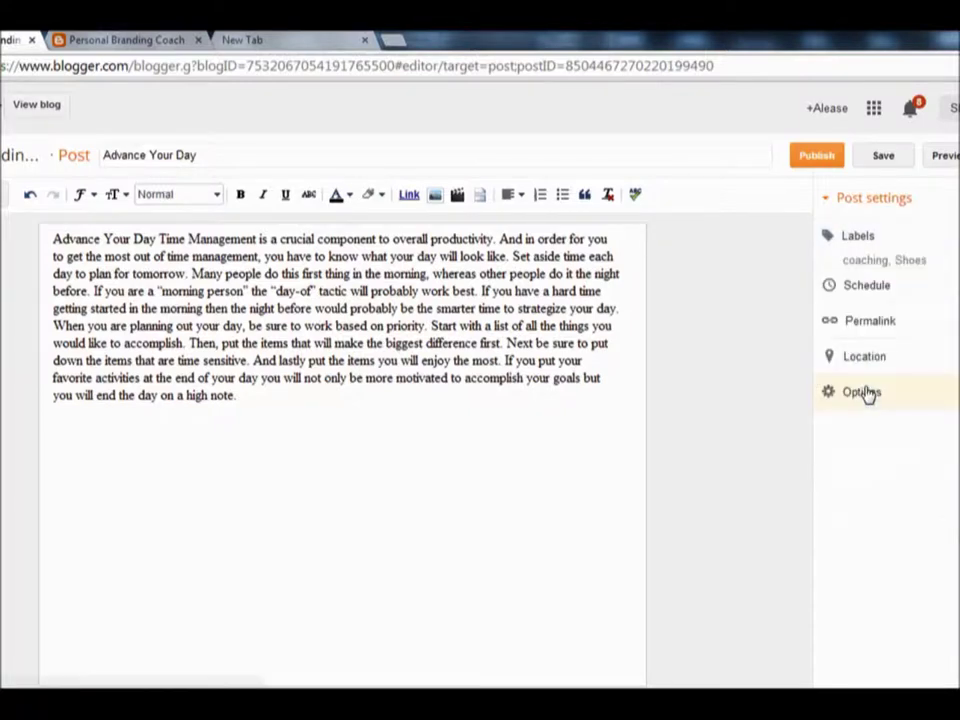
- Publish 'Advance Your Day' and dismiss the Google+ sharing prompt
{"action": "left_click", "coordinate": [810, 163]}
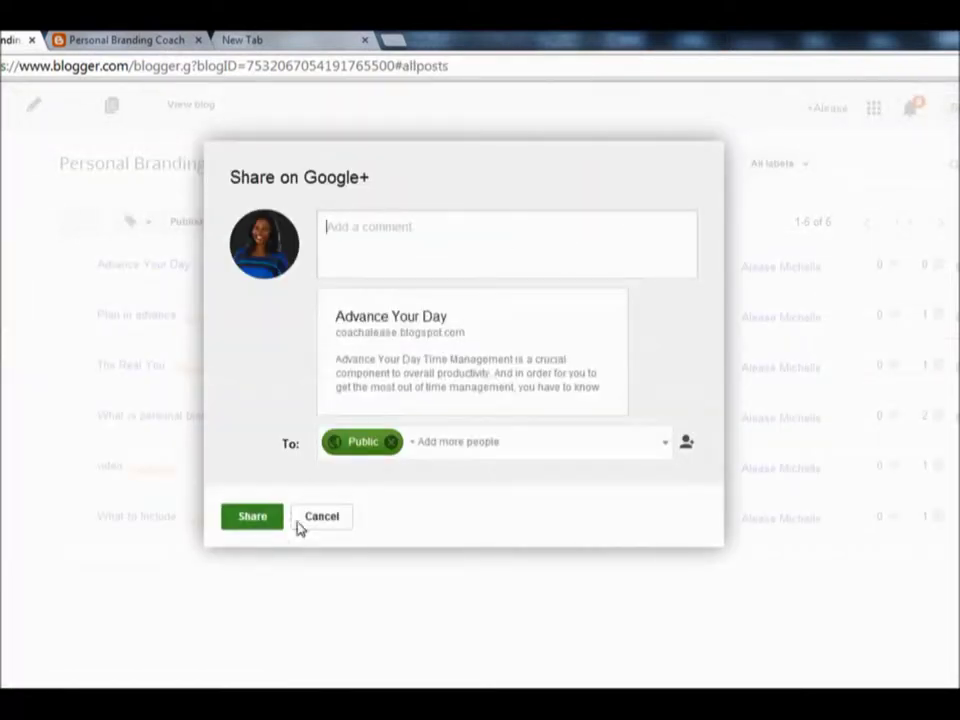
{"action": "left_click", "coordinate": [322, 517]}
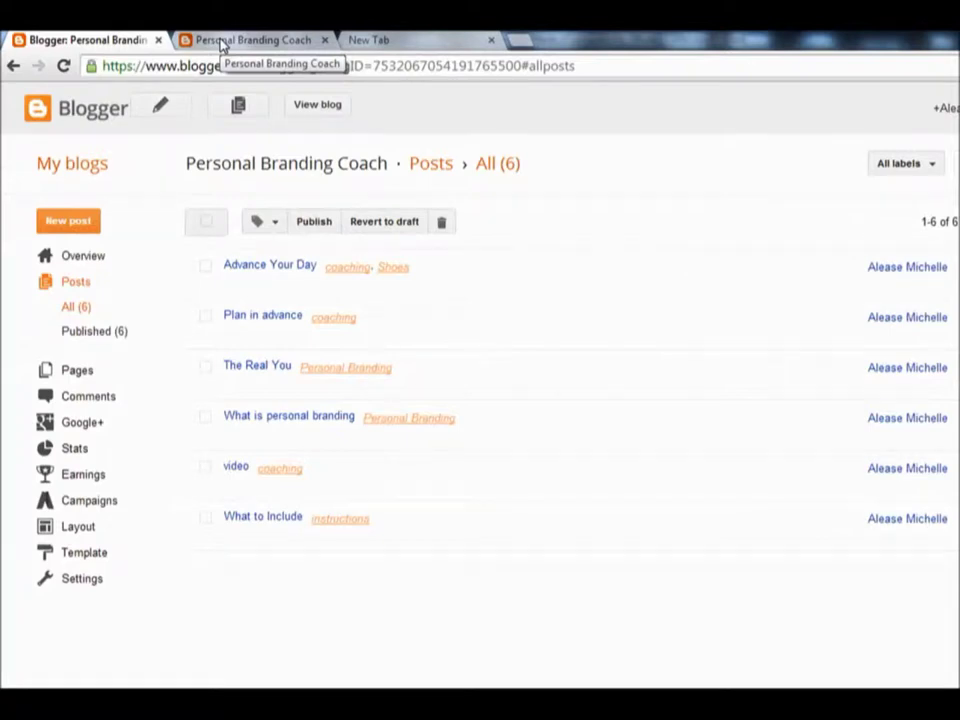
- Reload the live Personal Branding Coach blog so 'Advance Your Day' appears
{"action": "left_click", "coordinate": [222, 44]}
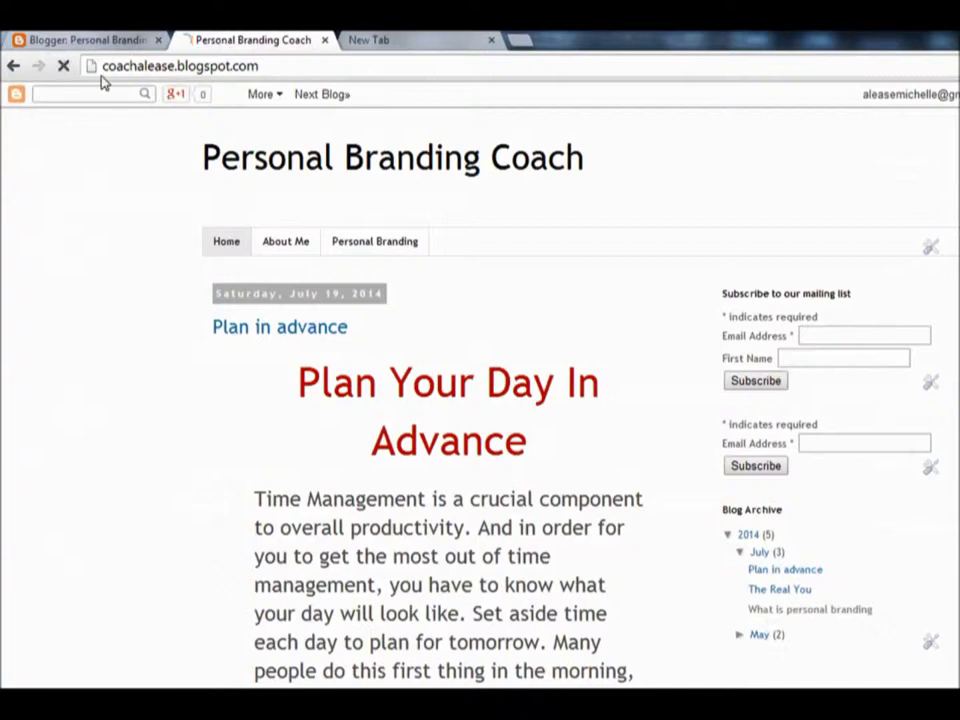
{"action": "left_click", "coordinate": [64, 67]}
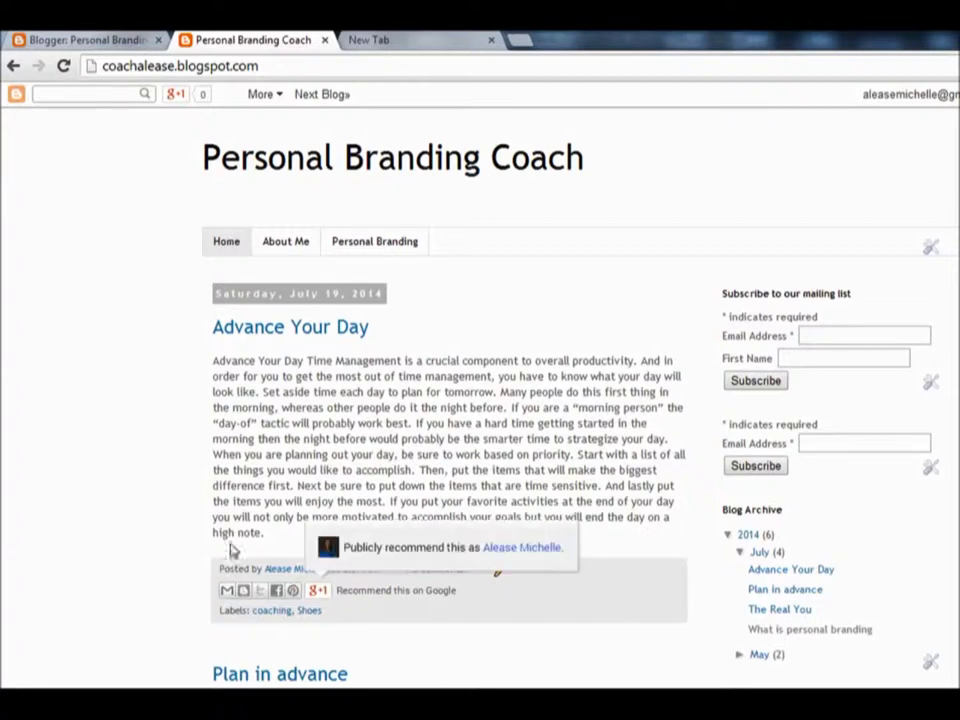
- Open the coaching label page, review its posts, and select 'label/coaching' in the address
{"action": "left_click", "coordinate": [268, 612]}
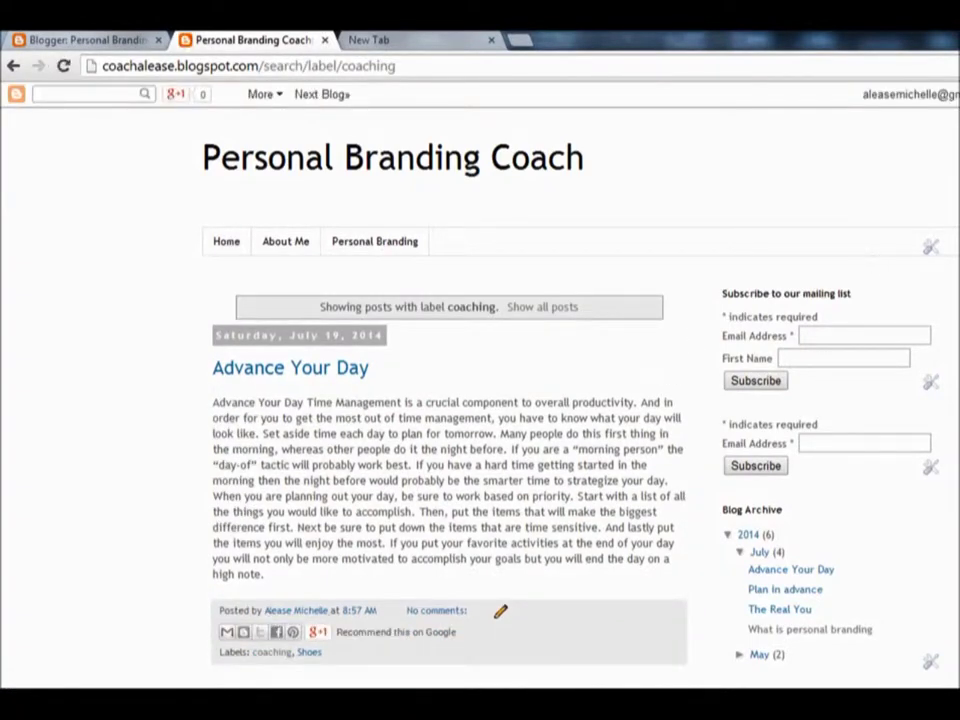
{"action": "scroll", "coordinate": [480, 400], "scroll_direction": "down", "scroll_amount": 5}
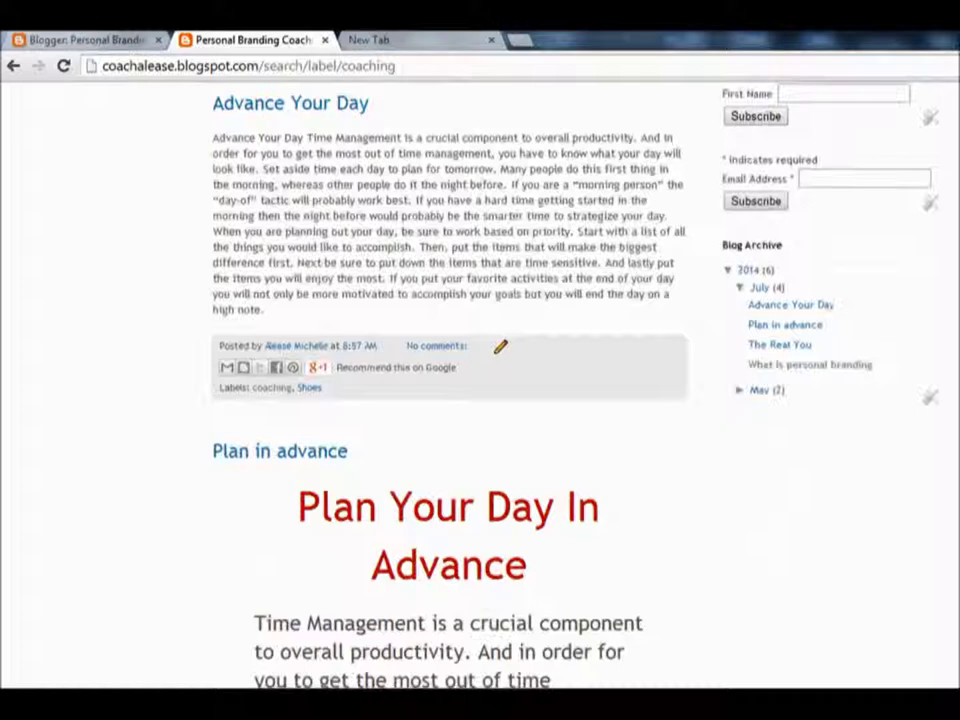
{"action": "scroll", "coordinate": [480, 400], "scroll_direction": "down", "scroll_amount": 10}
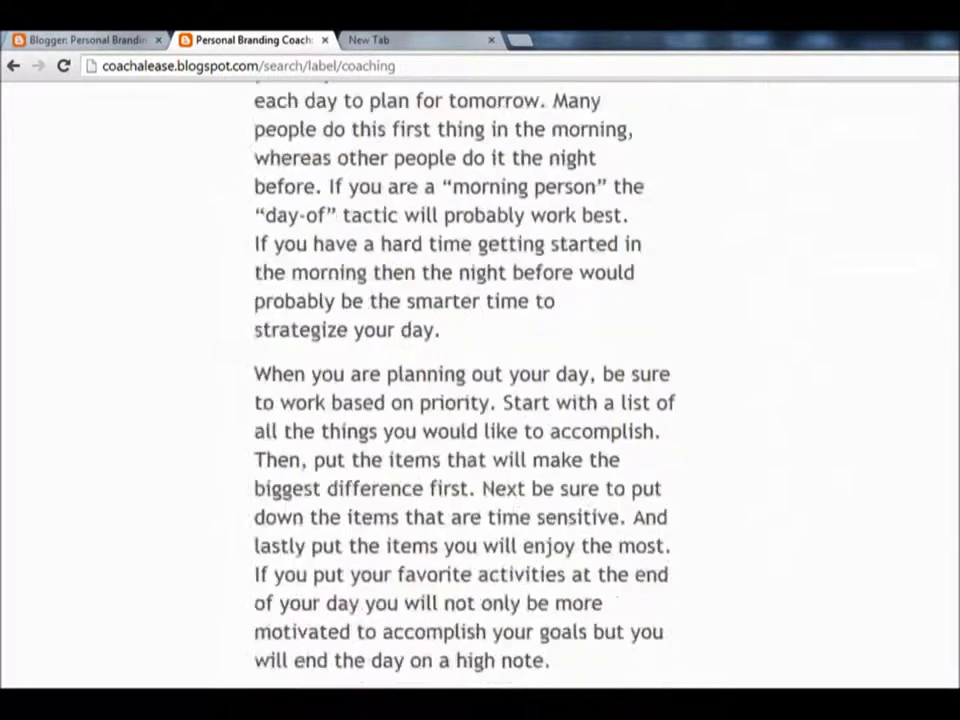
{"action": "scroll", "coordinate": [480, 400], "scroll_direction": "down", "scroll_amount": 6}
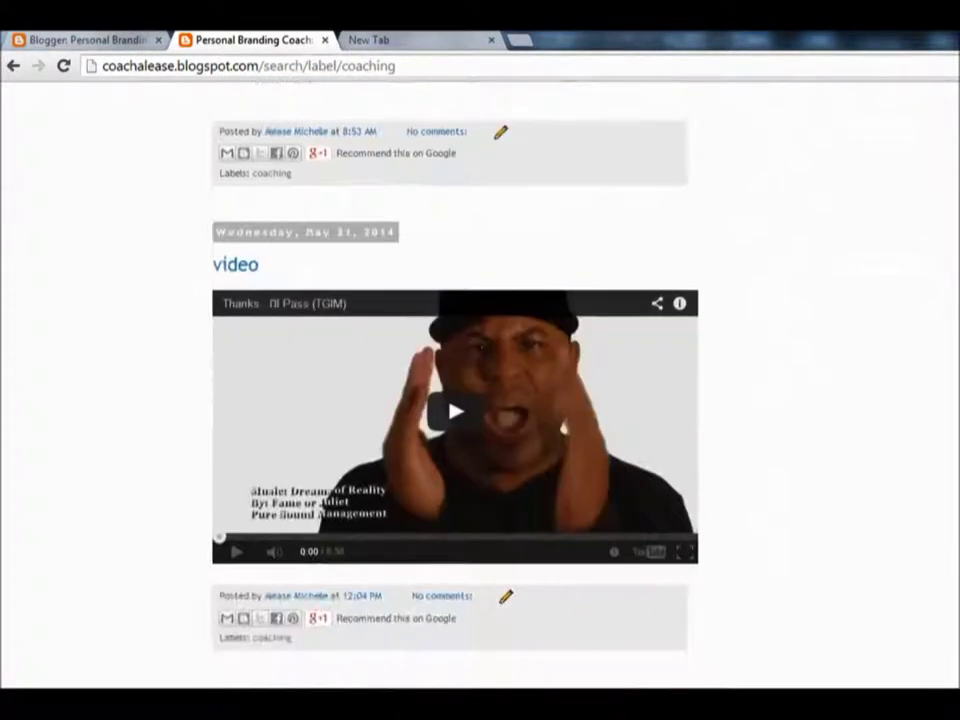
{"action": "scroll", "coordinate": [480, 400], "scroll_direction": "up", "scroll_amount": 12}
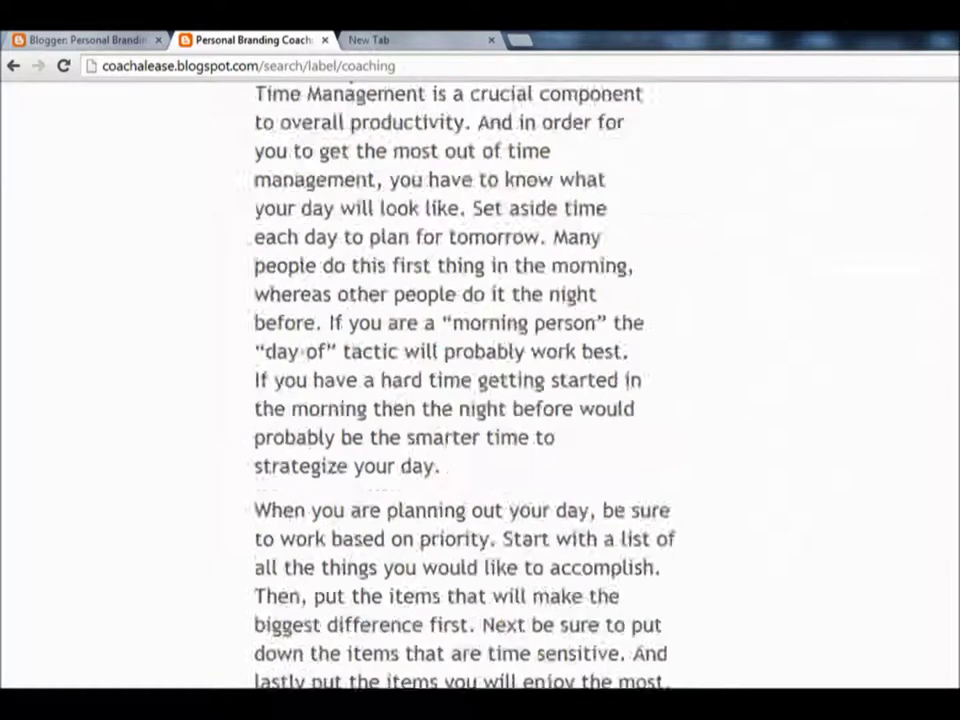
{"action": "scroll", "coordinate": [480, 400], "scroll_direction": "up", "scroll_amount": 5}
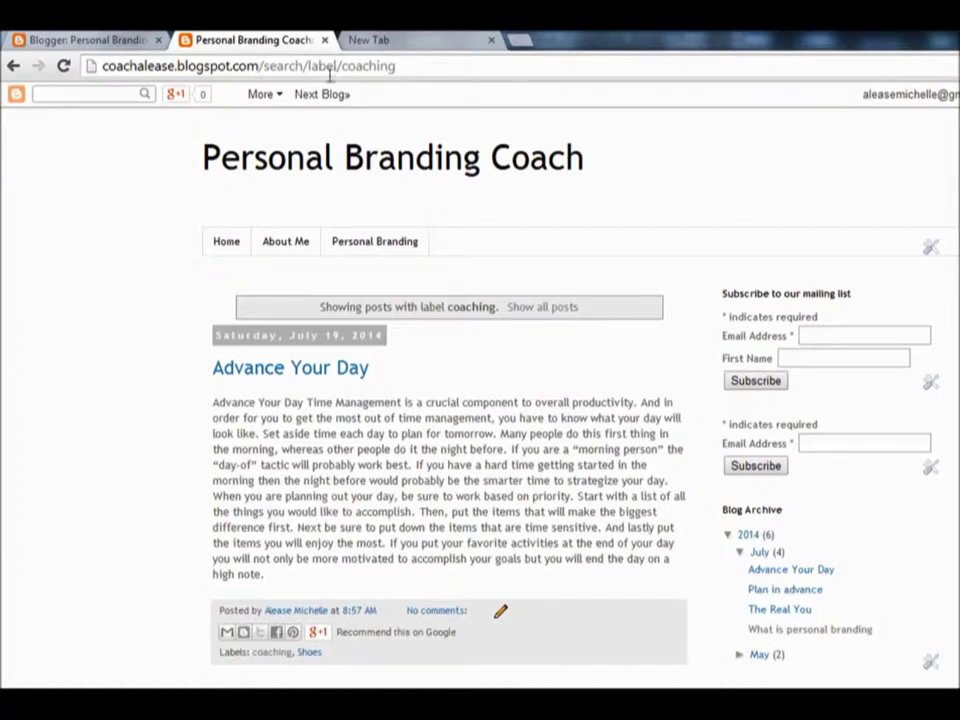
{"action": "left_click_drag", "start_coordinate": [405, 66], "coordinate": [311, 64]}
- Copy the coaching label page URL and go back to the Blogger dashboard
{"action": "key", "text": "ctrl+a"}
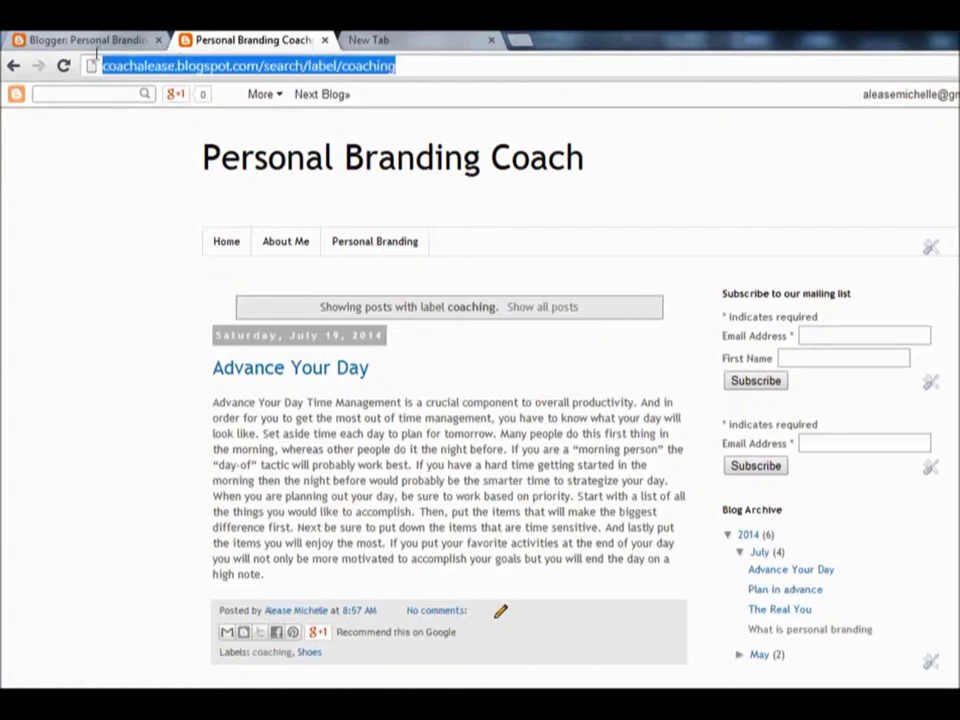
{"action": "right_click", "coordinate": [143, 69]}
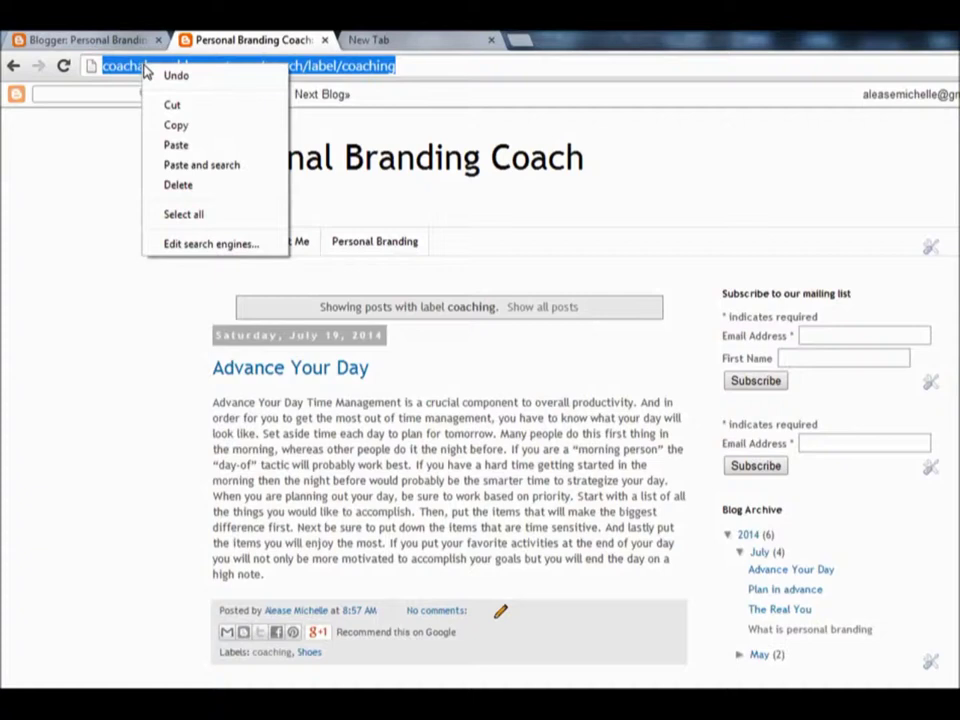
{"action": "left_click", "coordinate": [169, 126]}
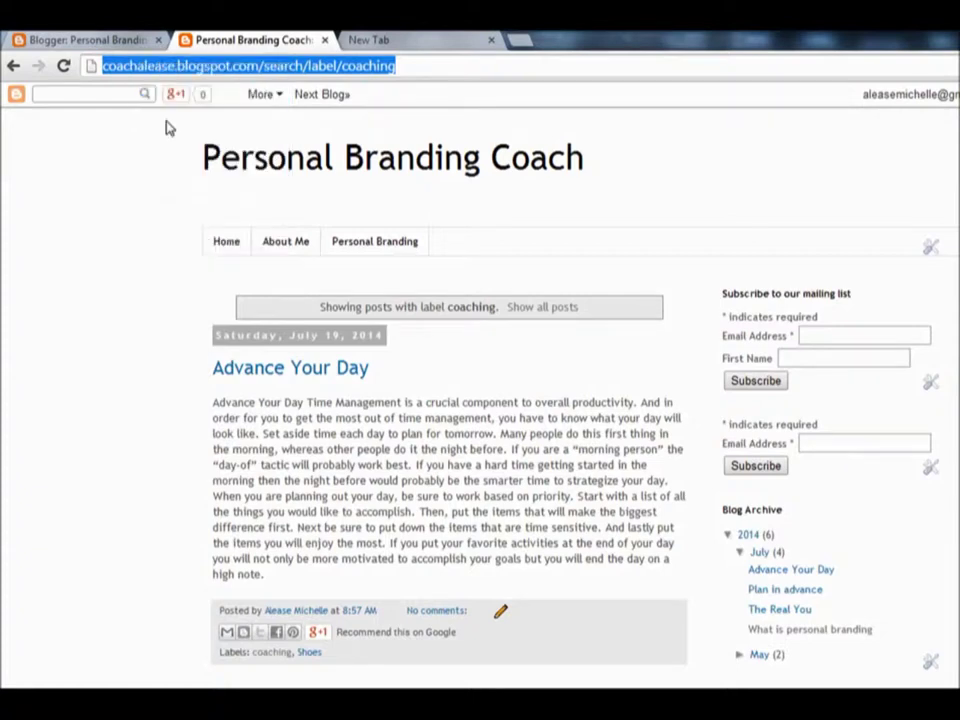
{"action": "left_click", "coordinate": [88, 43]}
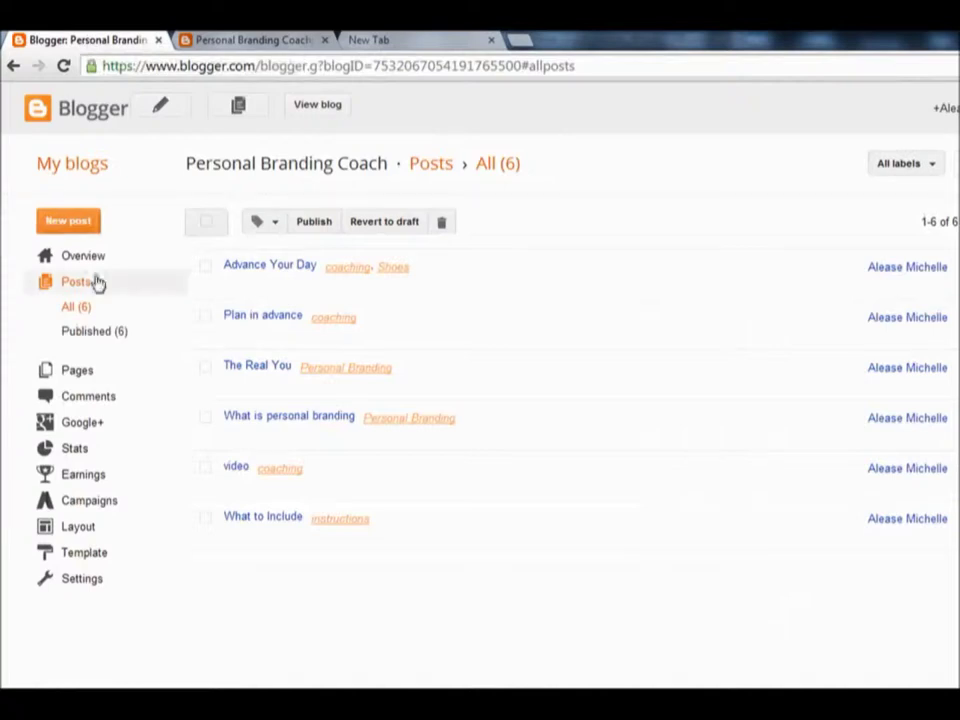
- Open the Pages gadget's Configure Page List from the blog Layout
{"action": "left_click", "coordinate": [105, 537]}
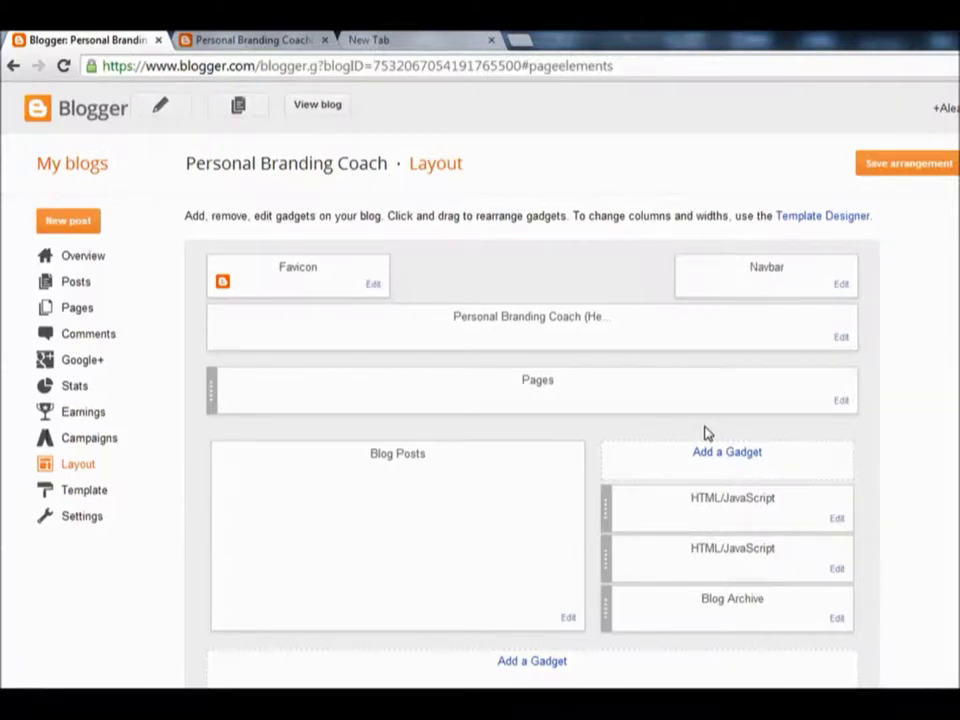
{"action": "left_click", "coordinate": [841, 402]}
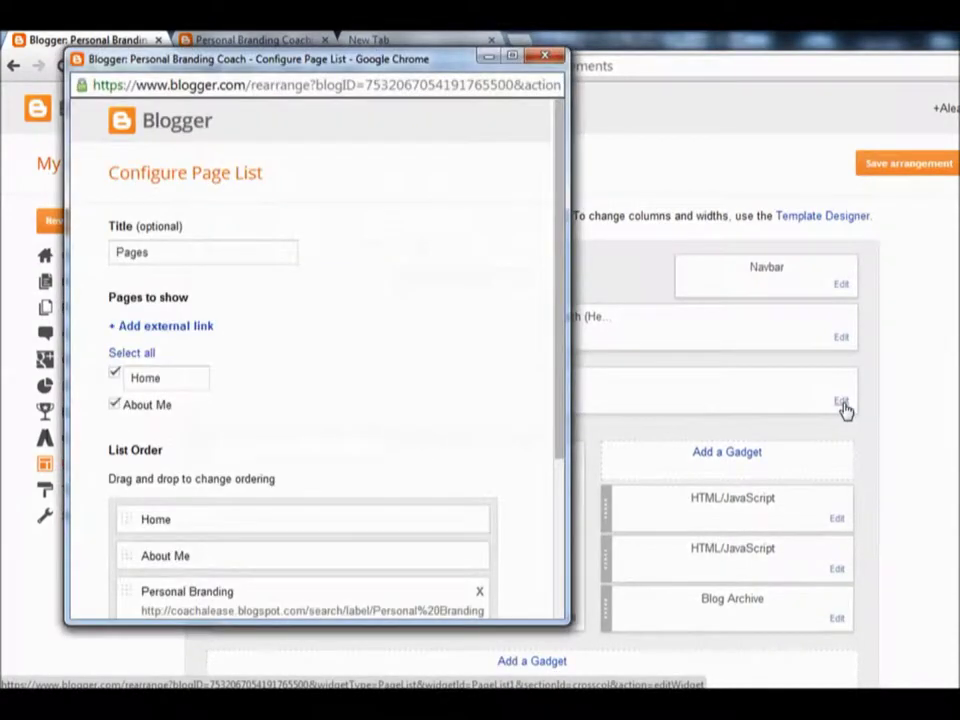
- Create an external page link titled 'Coaching' with the pasted coaching label page URL
{"action": "left_click", "coordinate": [181, 328]}
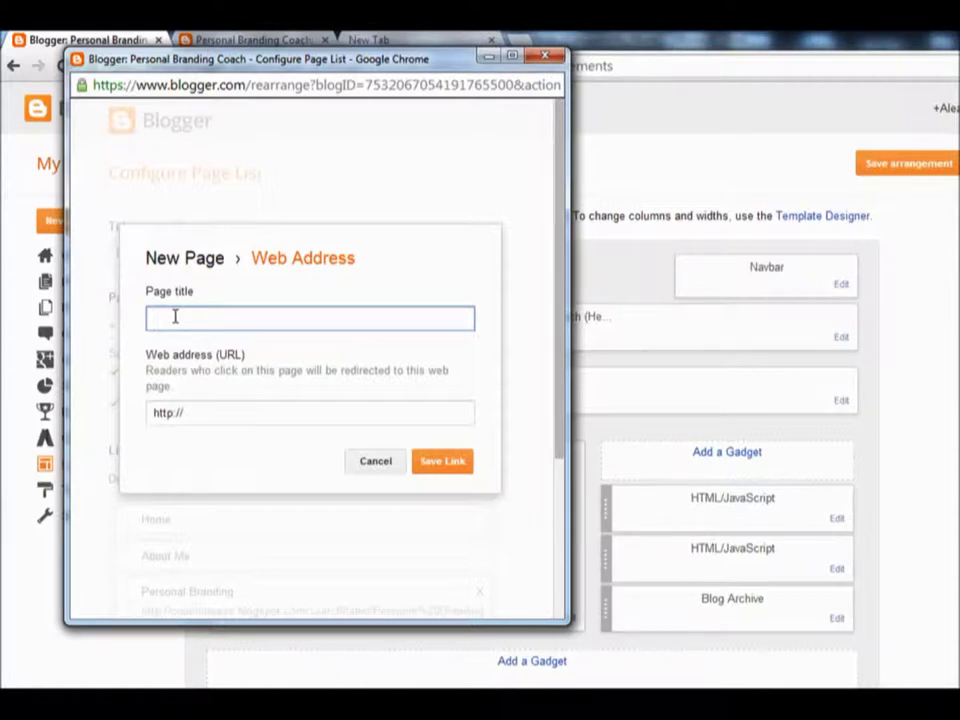
{"action": "type", "text": "Coaching"}
{"action": "left_click", "coordinate": [214, 422]}
{"action": "left_click_drag", "start_coordinate": [214, 422], "coordinate": [124, 407]}
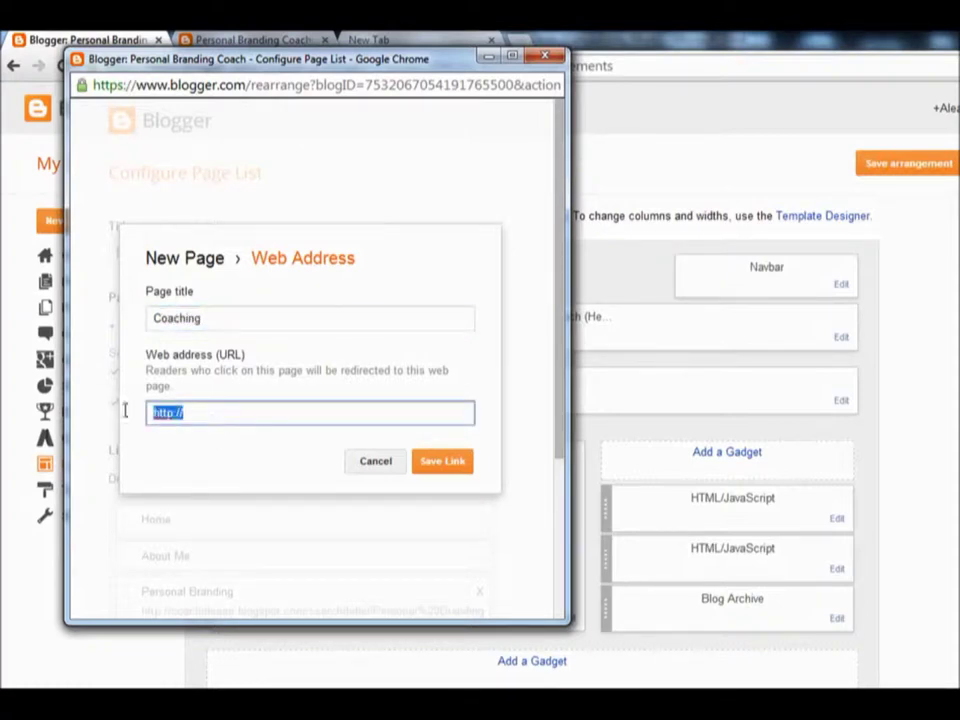
{"action": "key", "text": "BackSpace"}
{"action": "right_click", "coordinate": [199, 406]}
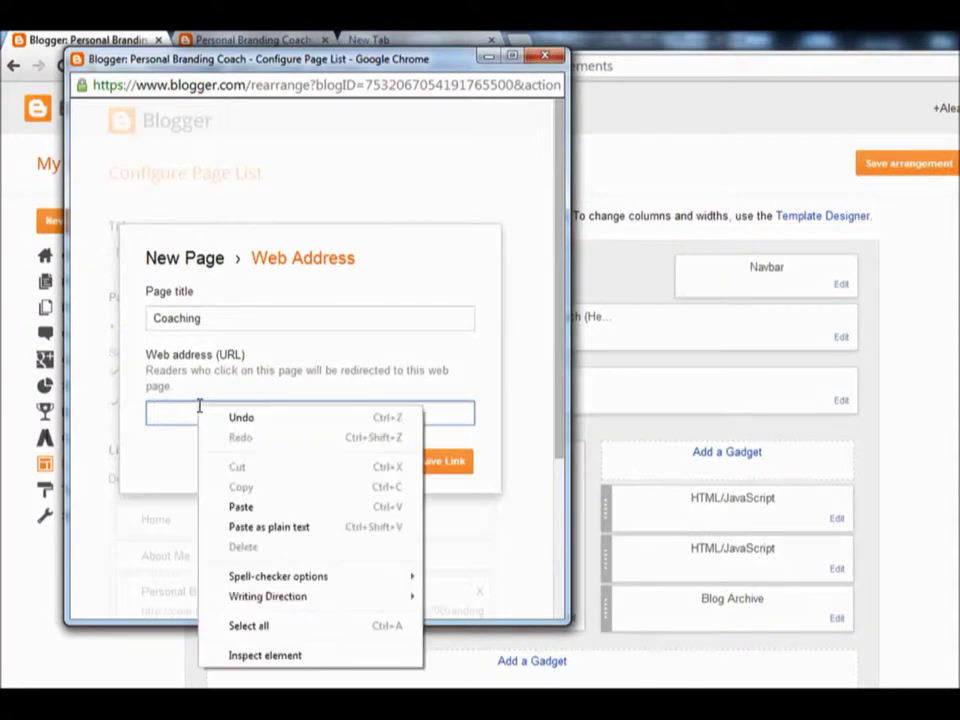
{"action": "left_click", "coordinate": [242, 511]}
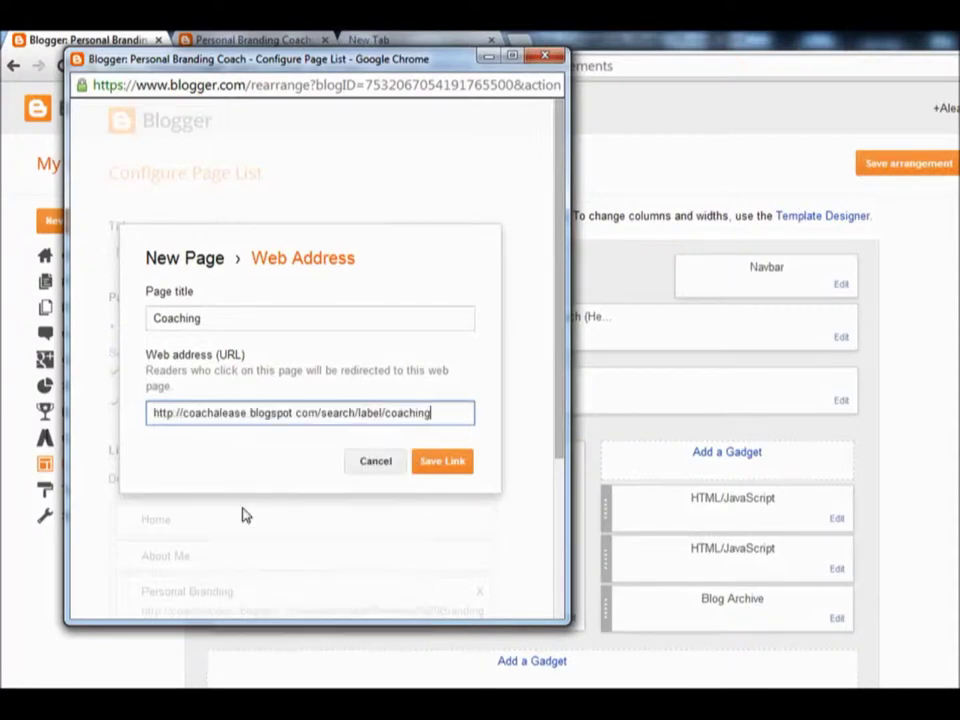
- Save the Coaching link and the updated Pages list
{"action": "left_click", "coordinate": [446, 466]}
{"action": "left_click_drag", "start_coordinate": [561, 336], "coordinate": [553, 542]}
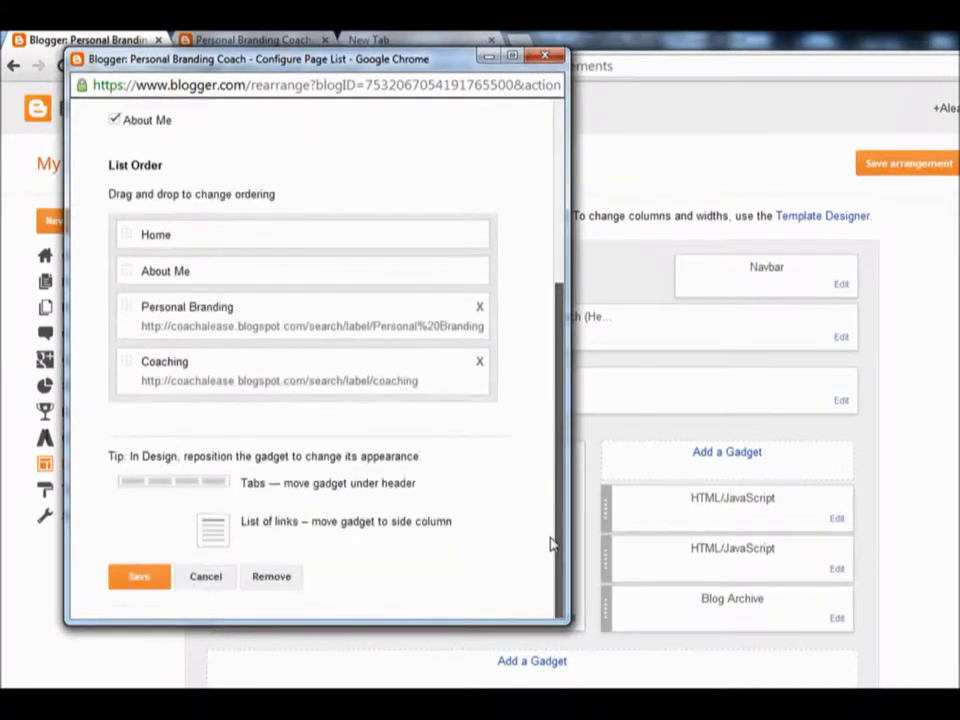
{"action": "left_click", "coordinate": [138, 580]}
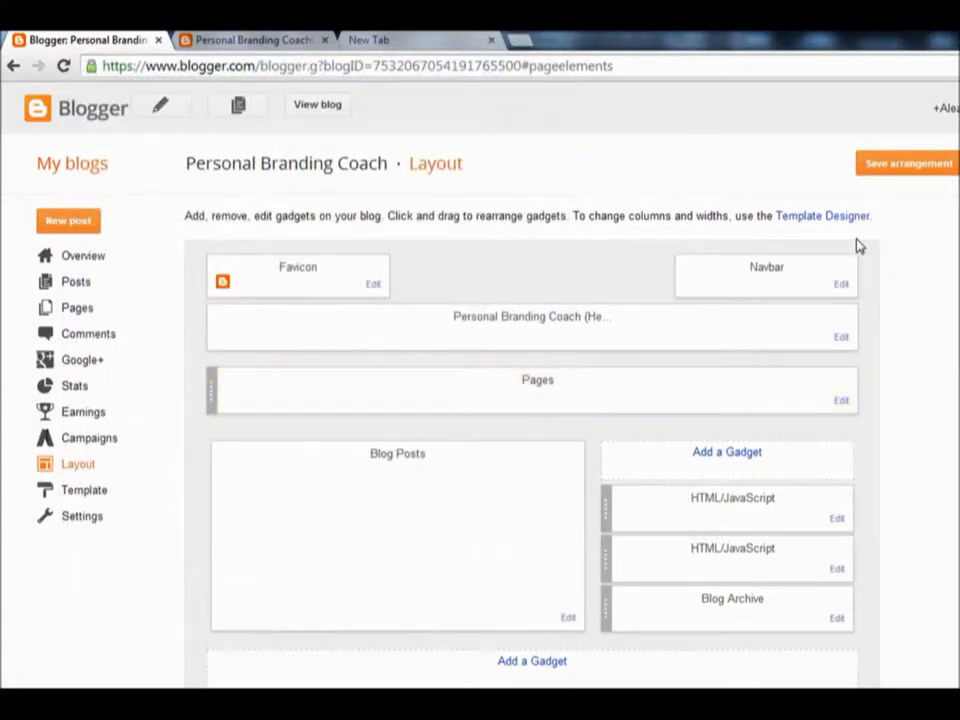
- Reload the live blog and return to its Home page
{"action": "left_click", "coordinate": [253, 42]}
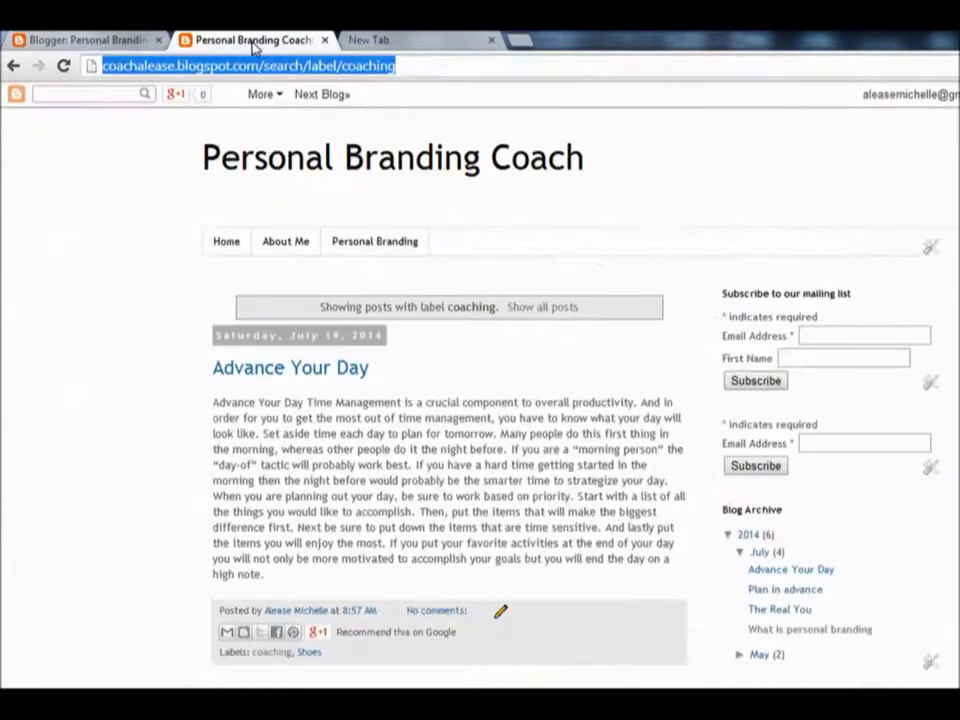
{"action": "left_click", "coordinate": [63, 67]}
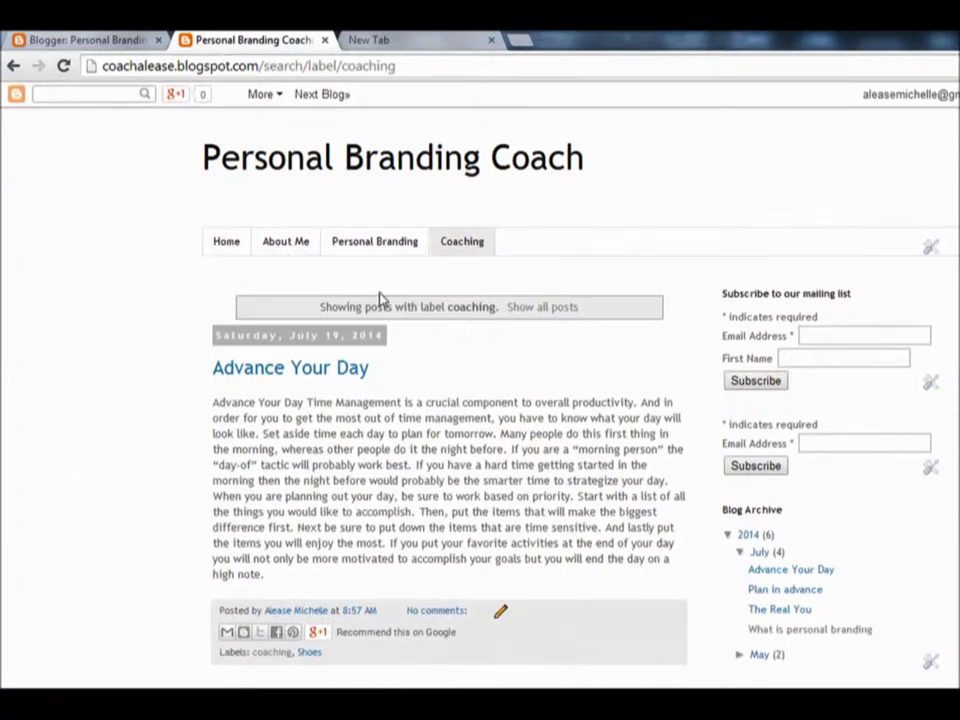
{"action": "left_click", "coordinate": [213, 251]}
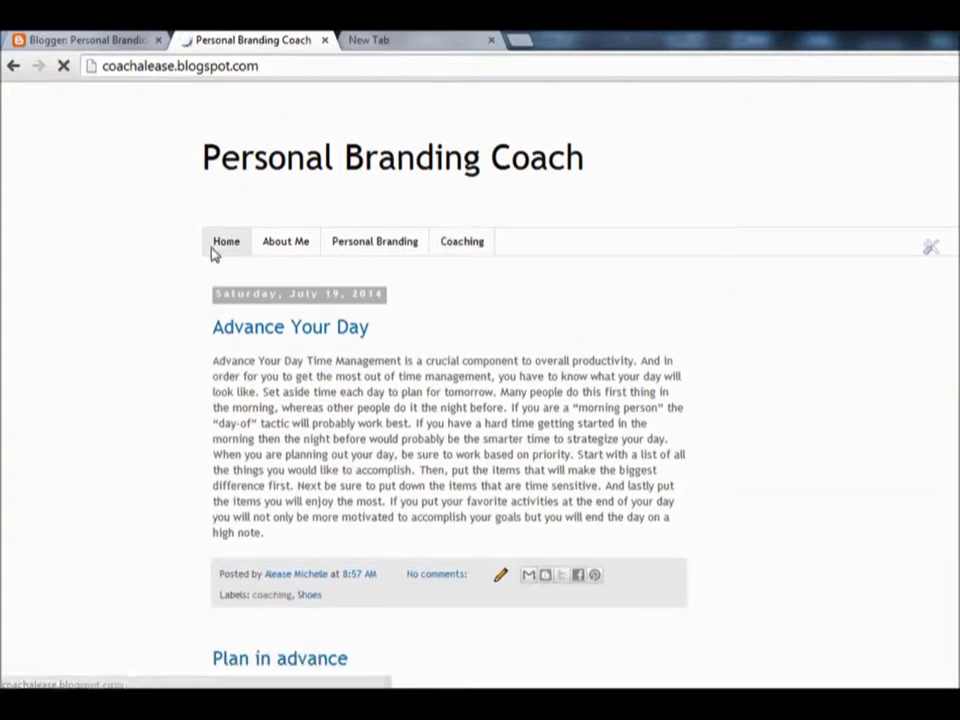
- Open the new Coaching tab and browse its coaching-labelled posts
{"action": "left_click", "coordinate": [463, 246]}
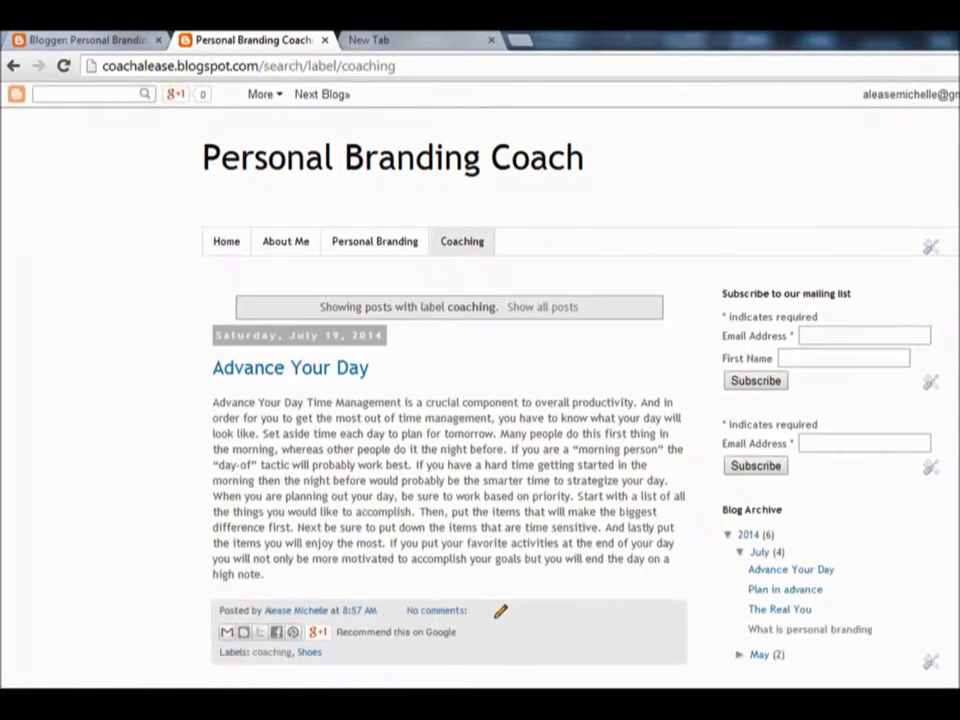
{"action": "scroll", "coordinate": [480, 400], "scroll_direction": "down", "scroll_amount": 5}
{"action": "scroll", "coordinate": [480, 400], "scroll_direction": "down", "scroll_amount": 7}
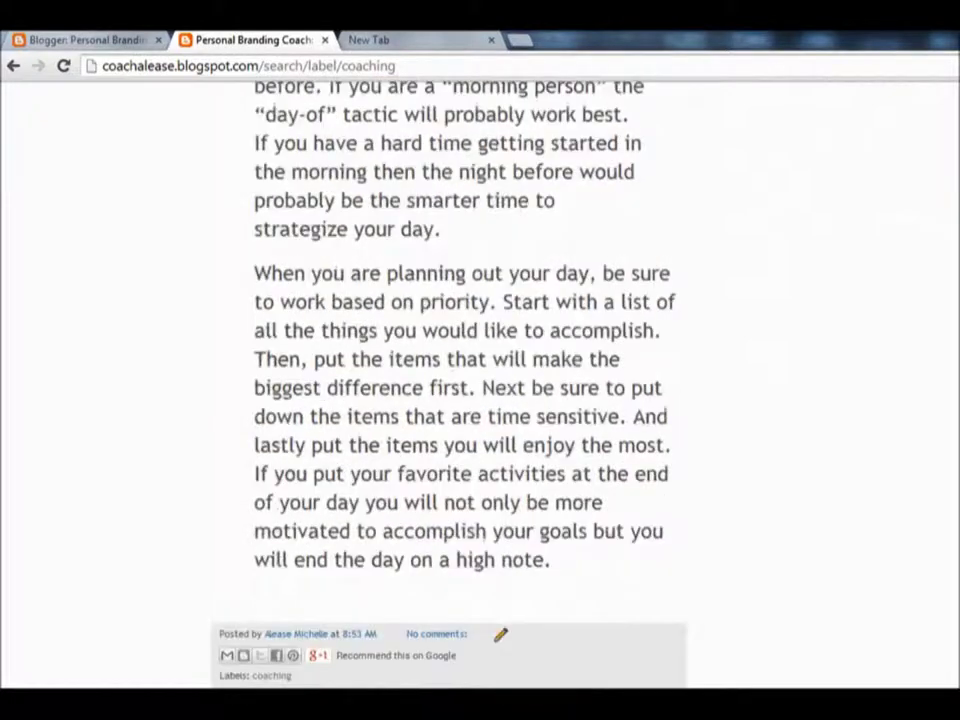
{"action": "scroll", "coordinate": [480, 400], "scroll_direction": "down", "scroll_amount": 7}
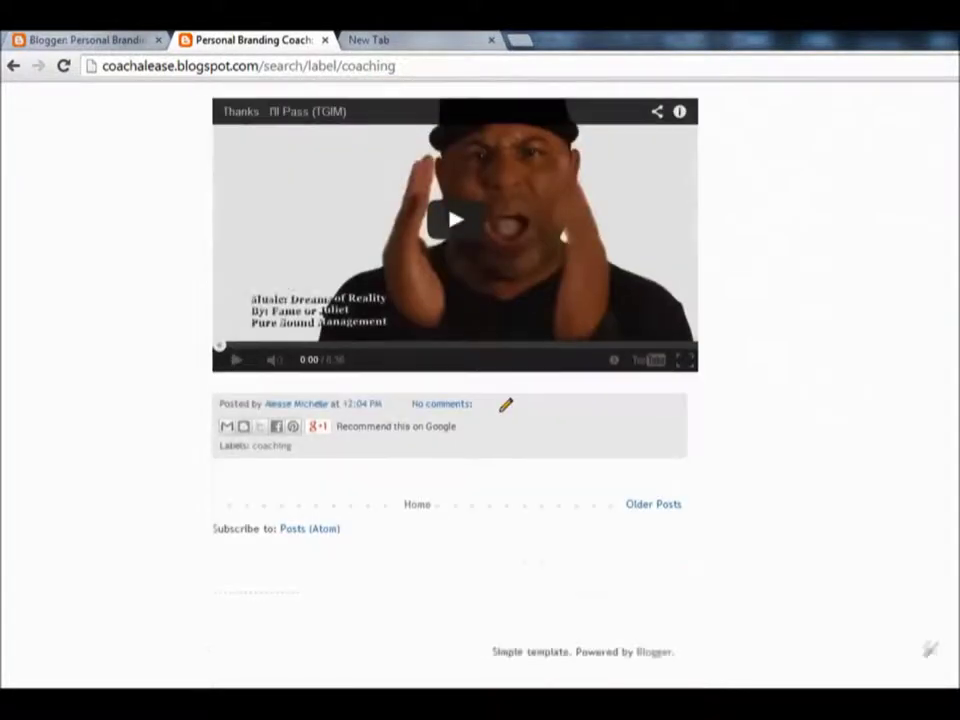
{"action": "scroll", "coordinate": [690, 109], "scroll_direction": "up", "scroll_amount": 15}
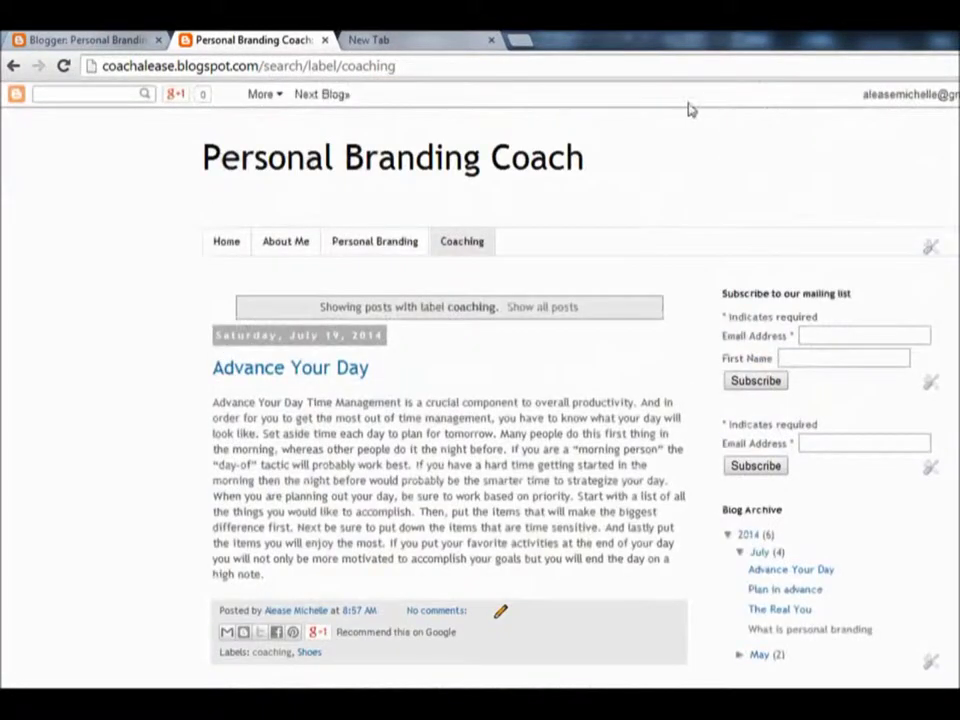
- Open the Personal Branding tab and browse its posts
{"action": "left_click", "coordinate": [379, 250]}
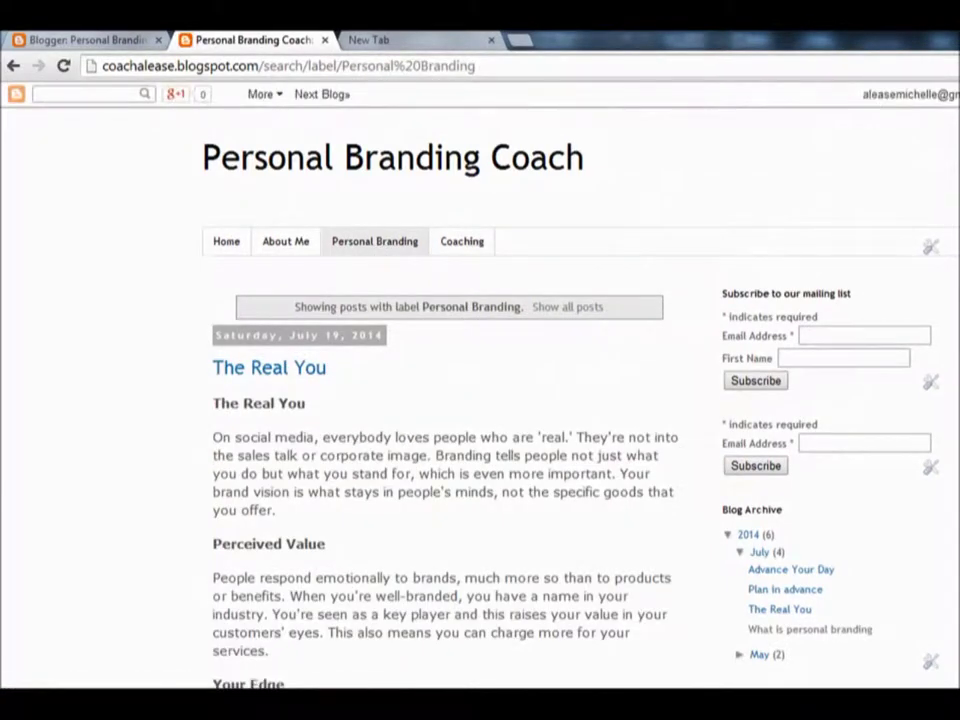
{"action": "scroll", "coordinate": [450, 400], "scroll_direction": "down", "scroll_amount": 10}
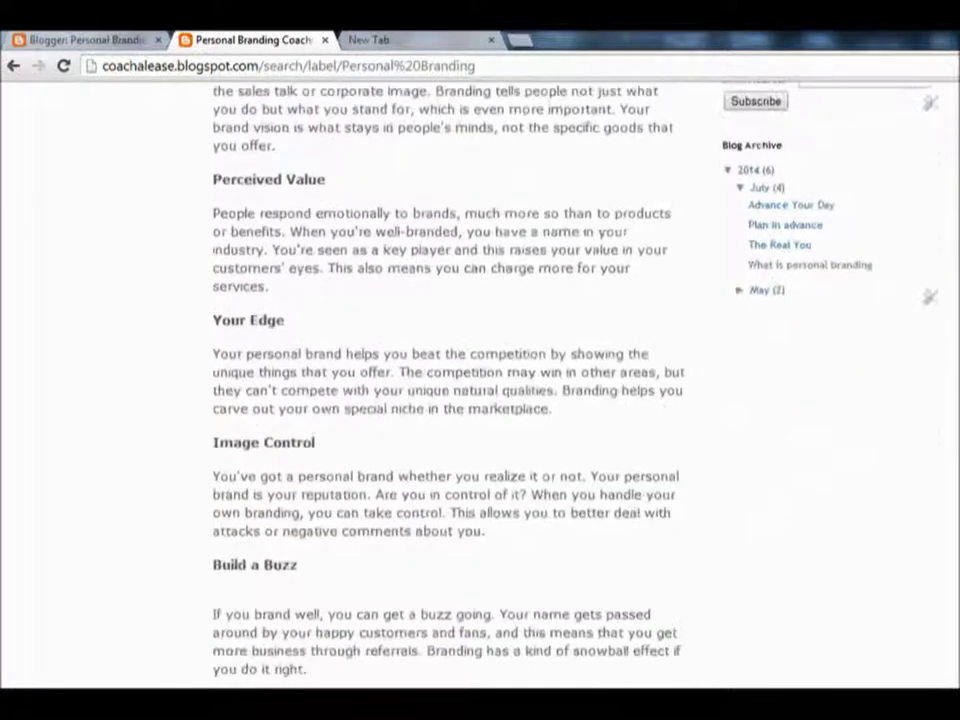
{"action": "scroll", "coordinate": [450, 400], "scroll_direction": "down", "scroll_amount": 9}
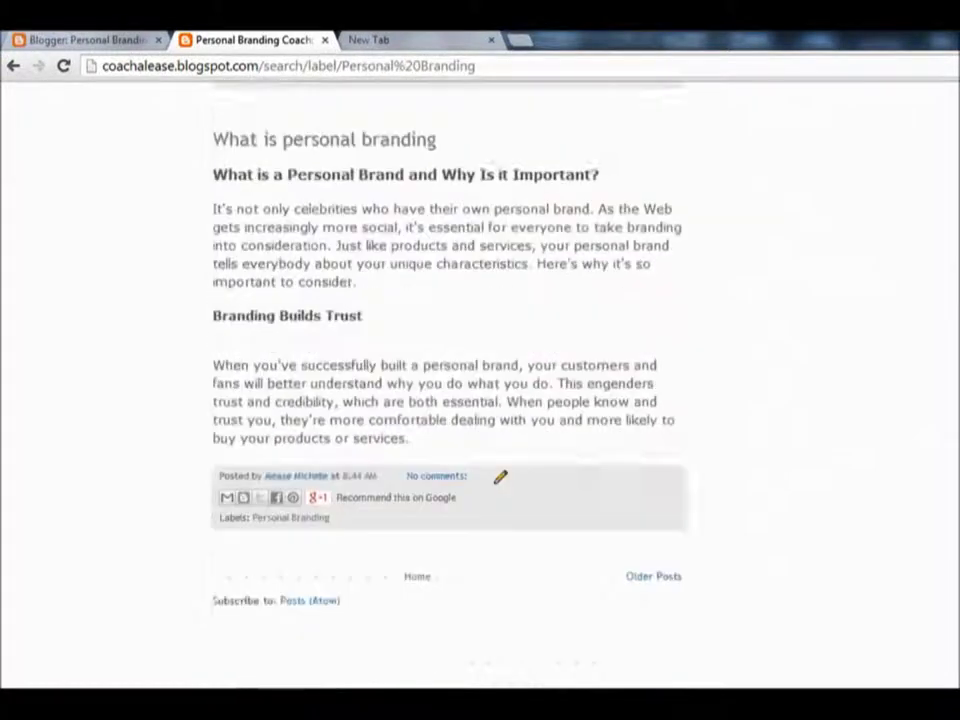
{"action": "scroll", "coordinate": [450, 400], "scroll_direction": "up", "scroll_amount": 19}
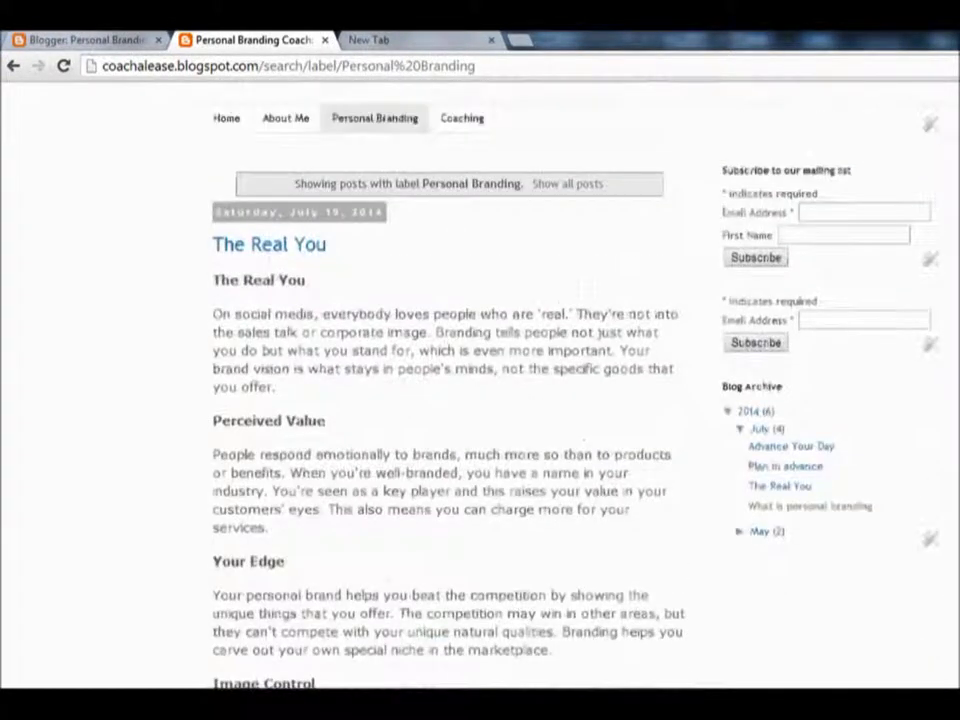
- Return to the Home page and browse it, with 'Advance Your Day' at the top
{"action": "left_click", "coordinate": [221, 257]}
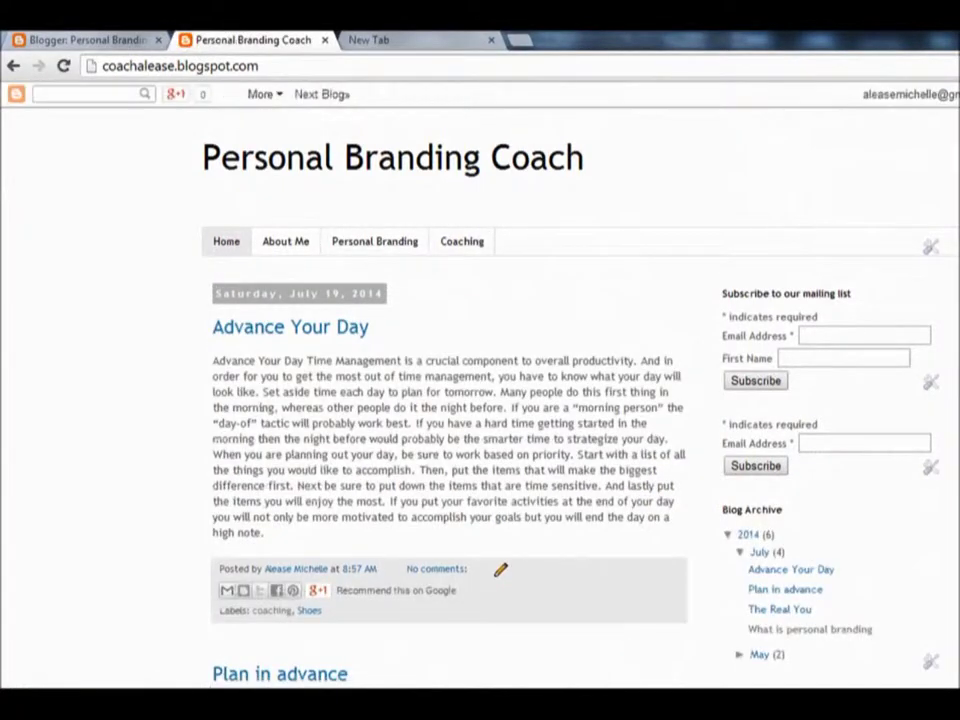
{"action": "scroll", "coordinate": [773, 270], "scroll_direction": "down", "scroll_amount": 3}
{"action": "scroll", "coordinate": [450, 400], "scroll_direction": "down", "scroll_amount": 20}
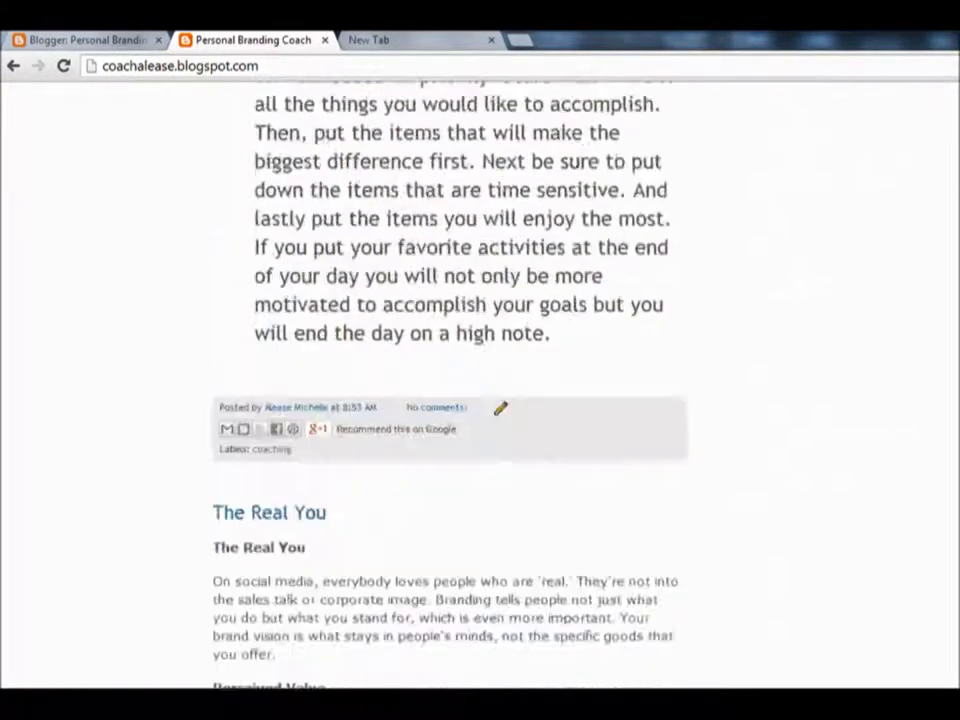
{"action": "scroll", "coordinate": [450, 400], "scroll_direction": "down", "scroll_amount": 15}
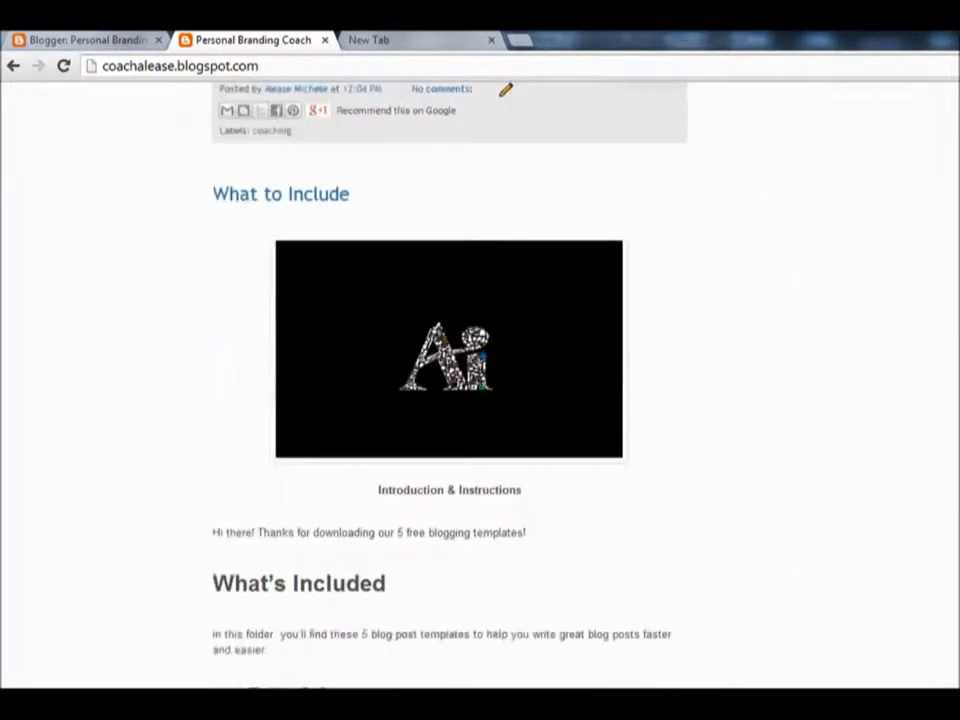
{"action": "scroll", "coordinate": [450, 400], "scroll_direction": "up", "scroll_amount": 10}
{"action": "scroll", "coordinate": [450, 400], "scroll_direction": "up", "scroll_amount": 15}
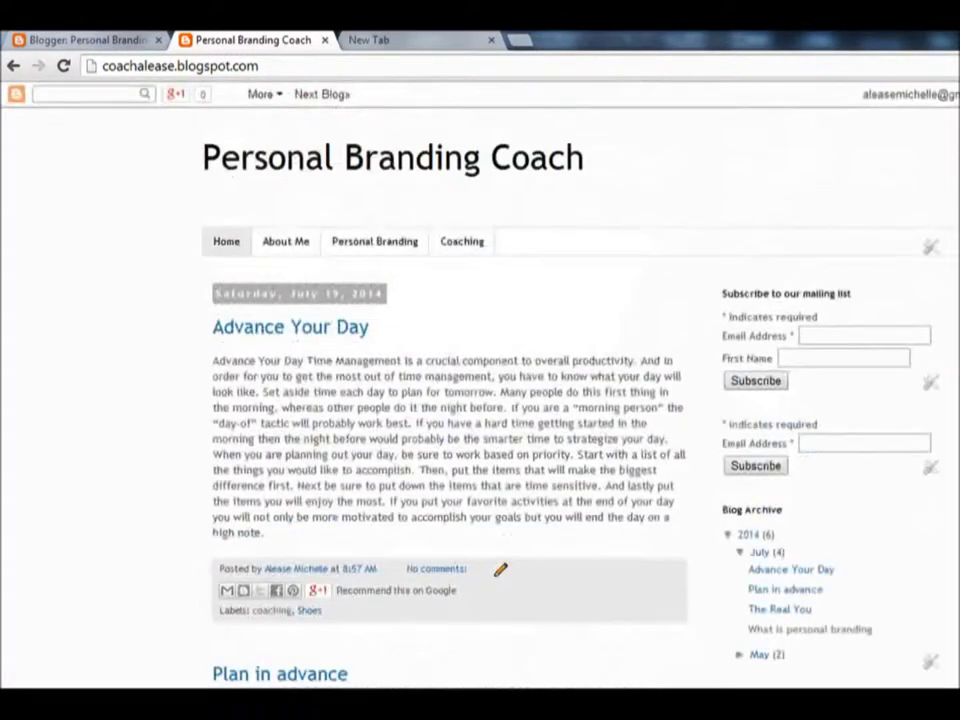